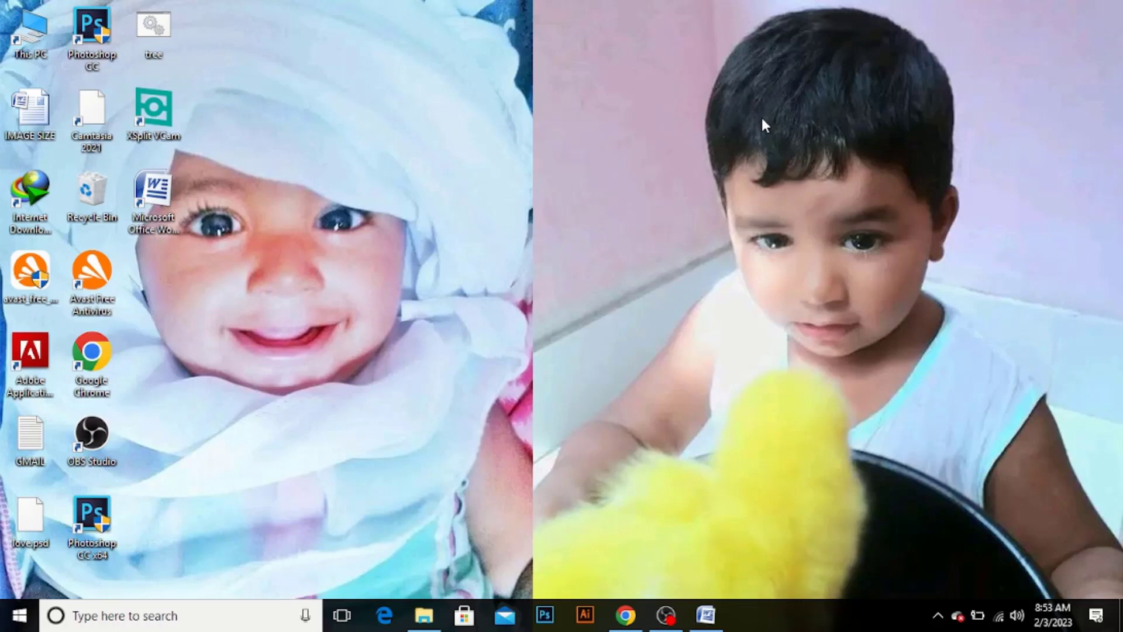
# Switch to the blank Word document and insert a table with four columns and five rows
pyautogui.rightClick(761, 115)
pyautogui.click(804, 163)
pyautogui.click(705, 617)
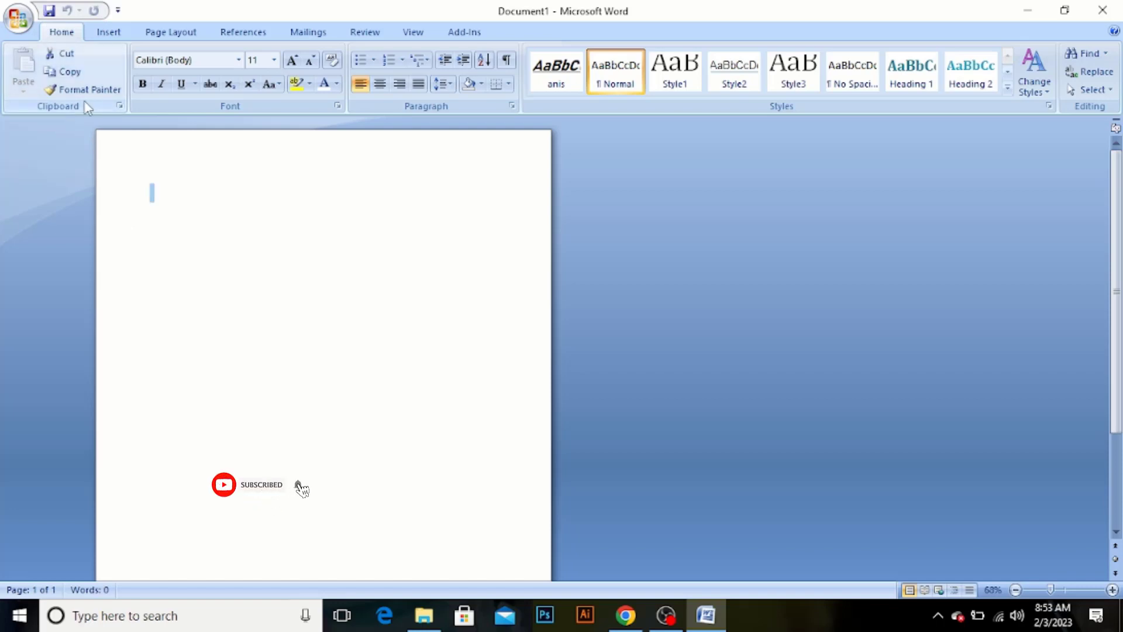
pyautogui.click(109, 32)
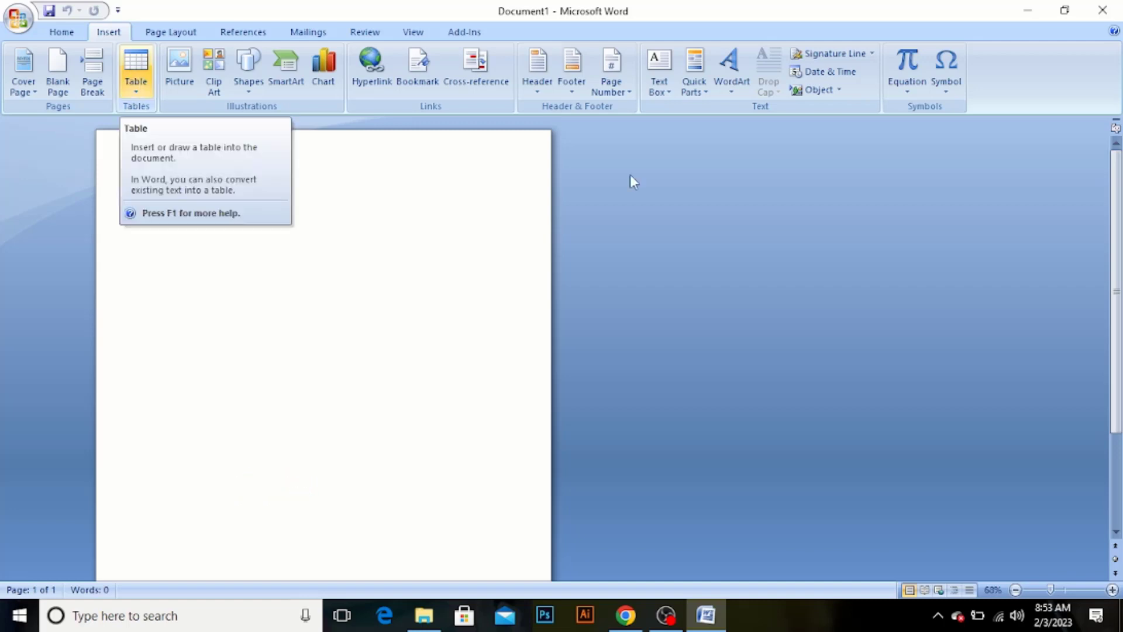
pyautogui.click(1064, 591)
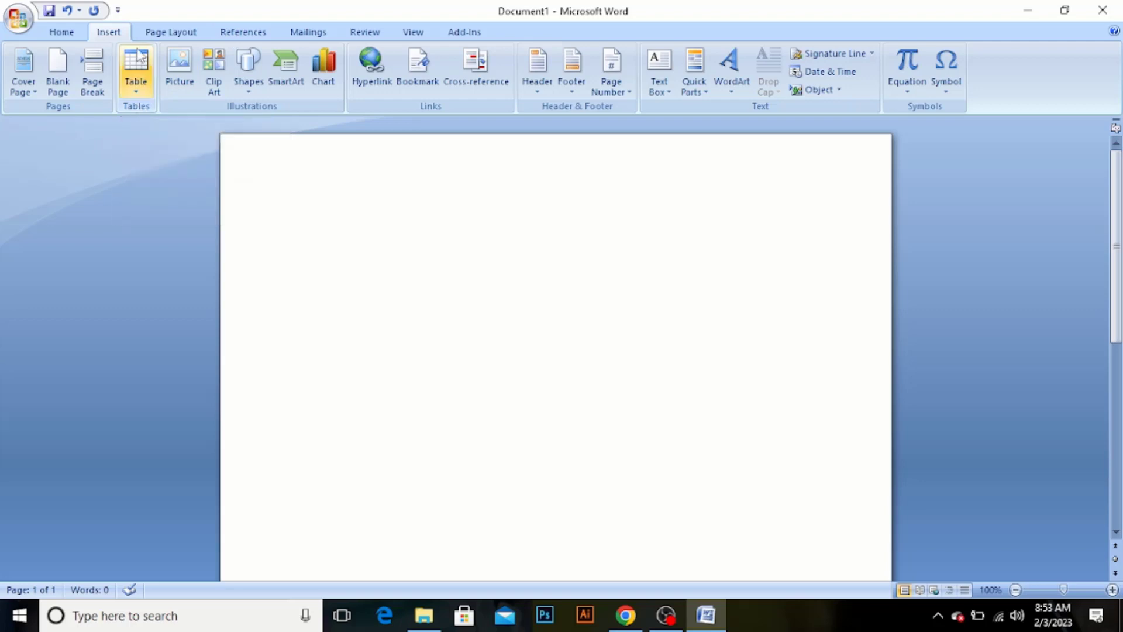
pyautogui.click(140, 80)
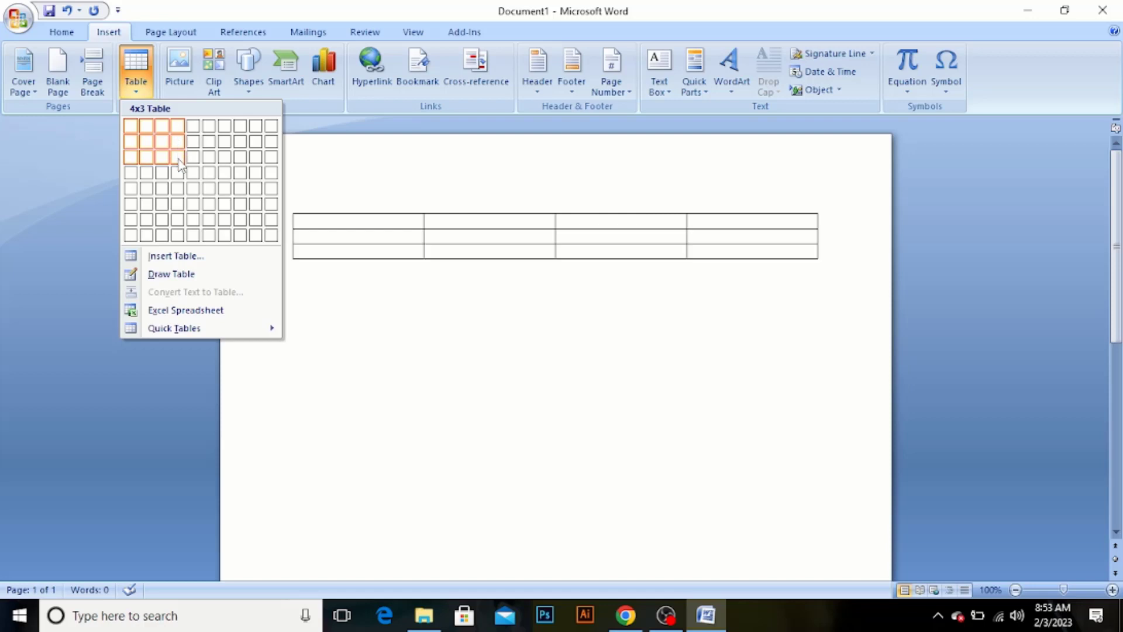
pyautogui.click(180, 190)
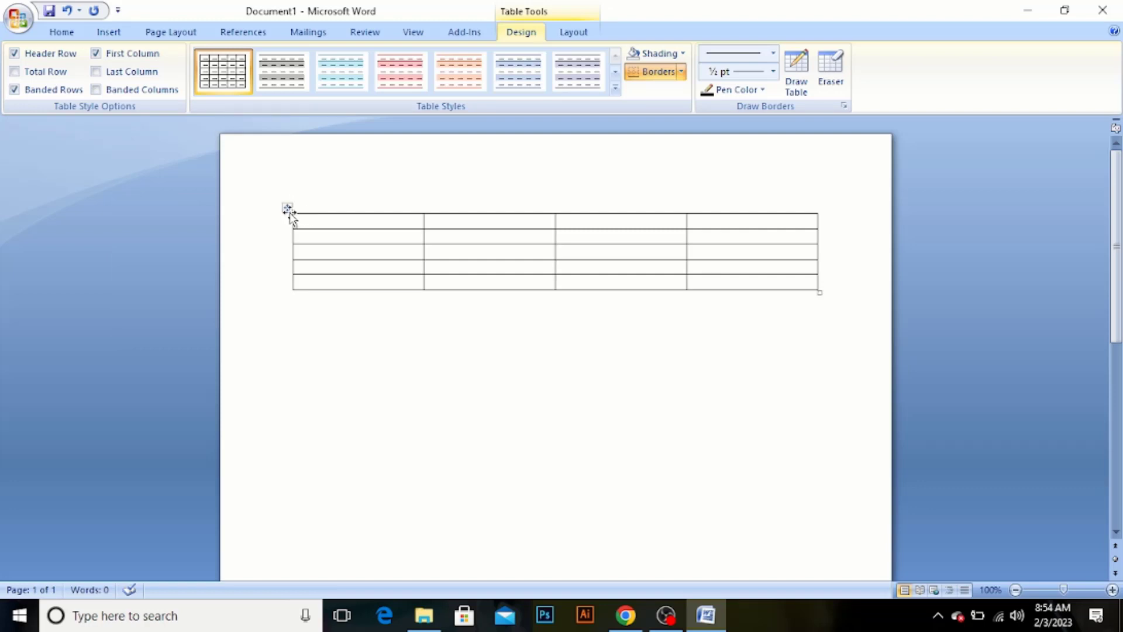
# Increase the height of all five table rows by moving their lower borders down
pyautogui.click(287, 207)
pyautogui.click(299, 268)
pyautogui.click(423, 212)
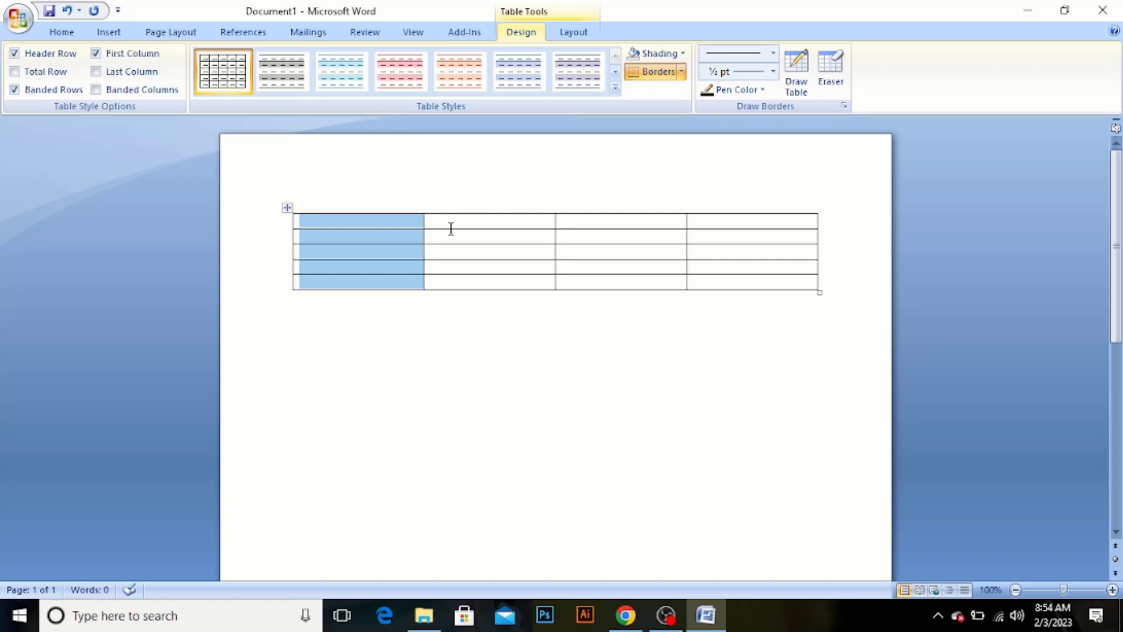
pyautogui.moveTo(448, 243); pyautogui.dragTo(462, 351)
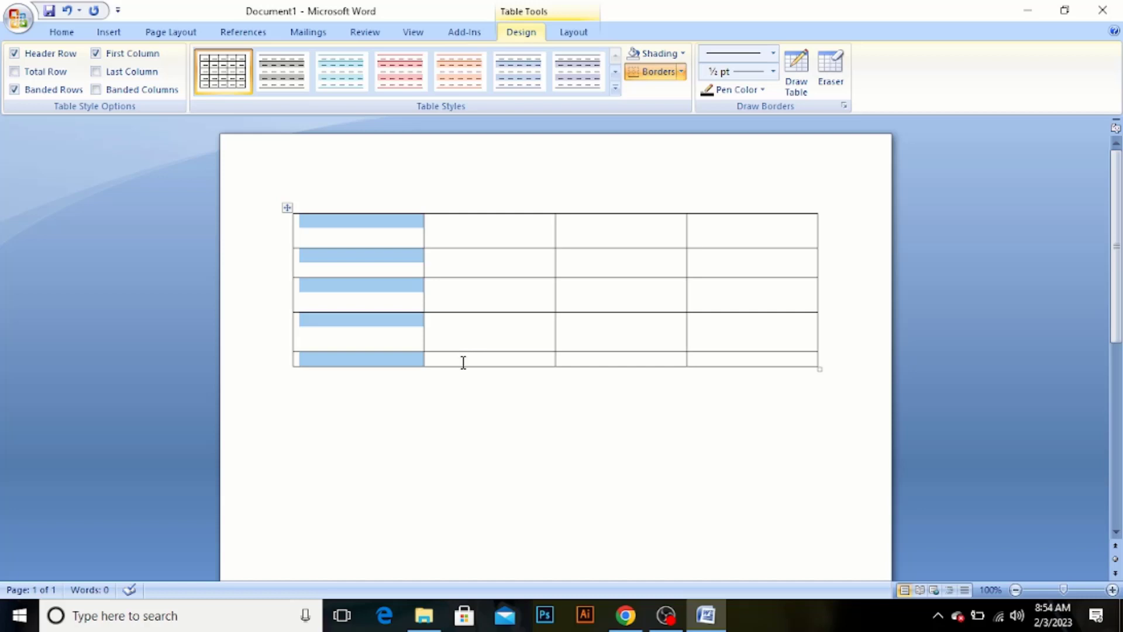
pyautogui.moveTo(460, 363); pyautogui.dragTo(459, 390)
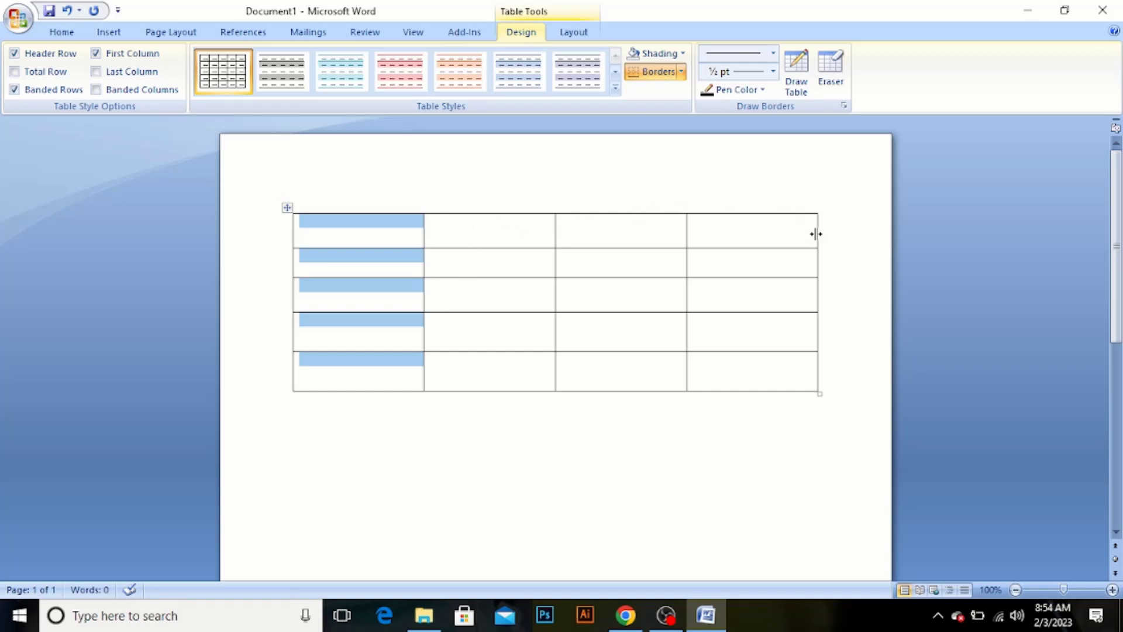
# Narrow the table from its right edge, and shift the borders after the third and first columns to the left
pyautogui.moveTo(818, 231); pyautogui.dragTo(758, 243)
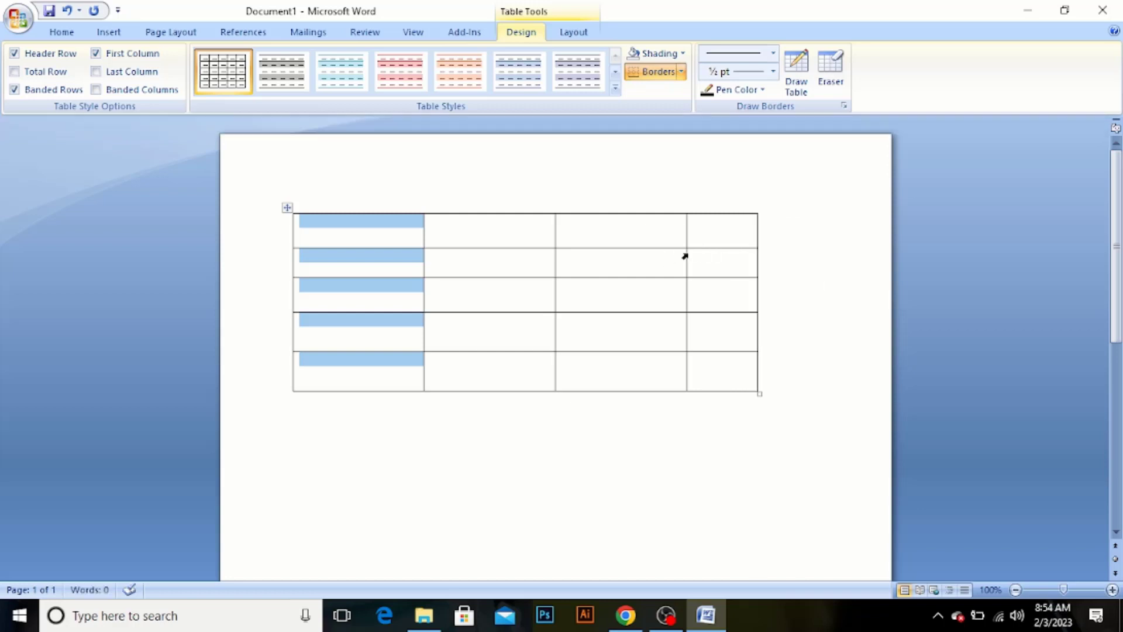
pyautogui.moveTo(686, 255); pyautogui.dragTo(659, 263)
pyautogui.moveTo(423, 259); pyautogui.dragTo(372, 276)
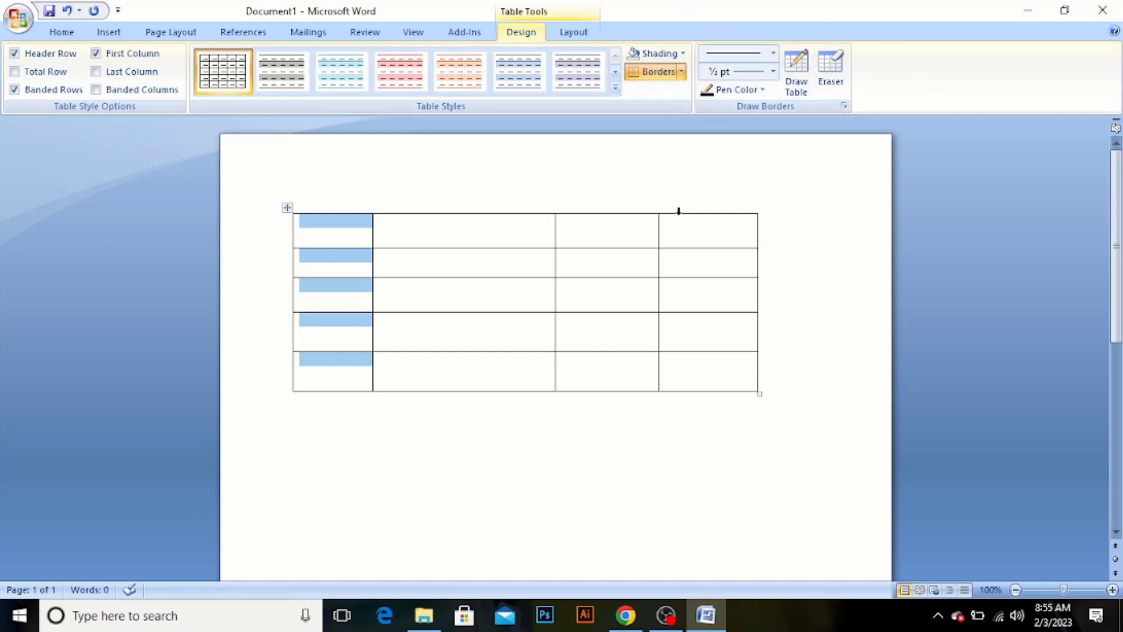
pyautogui.click(773, 53)
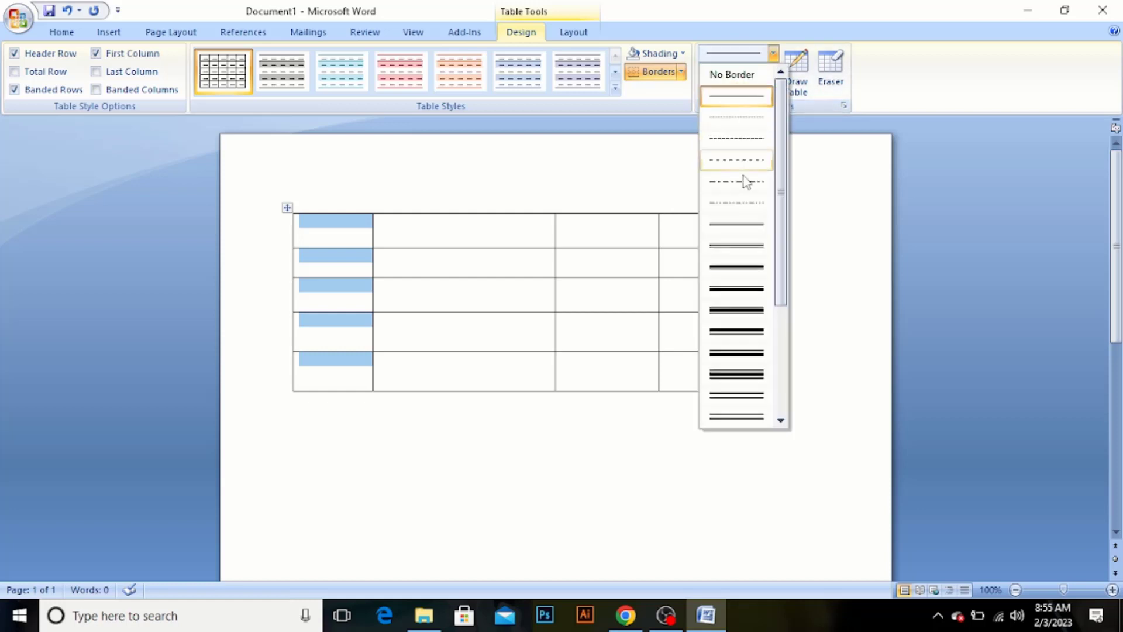
pyautogui.click(831, 322)
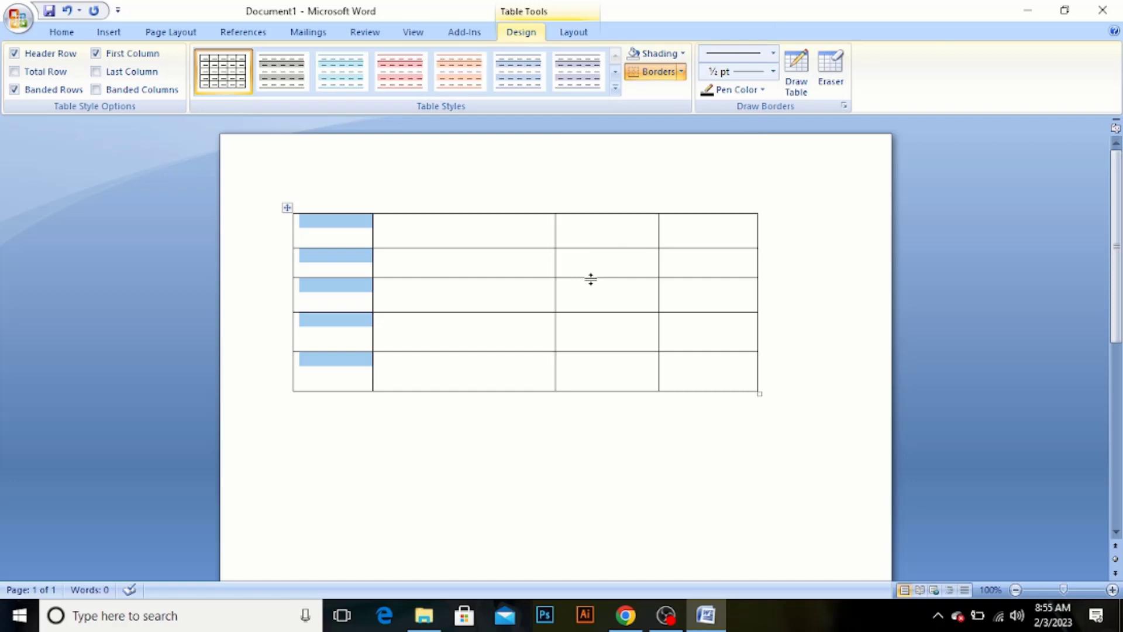
pyautogui.moveTo(608, 149); pyautogui.dragTo(609, 403)
pyautogui.click(610, 402)
pyautogui.click(607, 379)
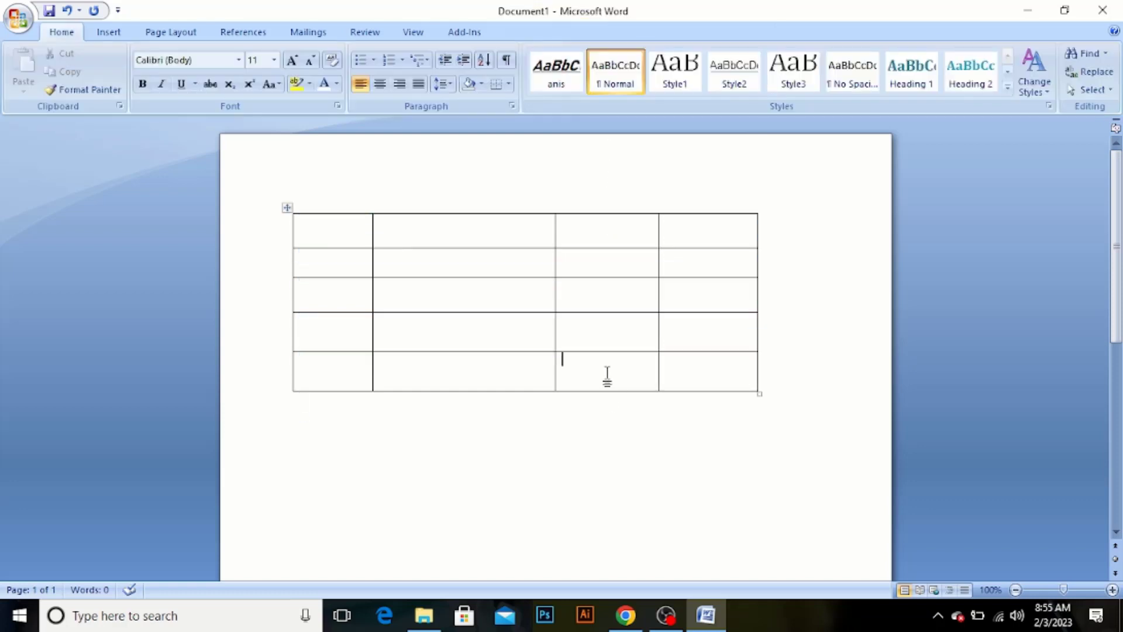
pyautogui.click(614, 321)
# Delete the third column of the table
pyautogui.click(612, 209)
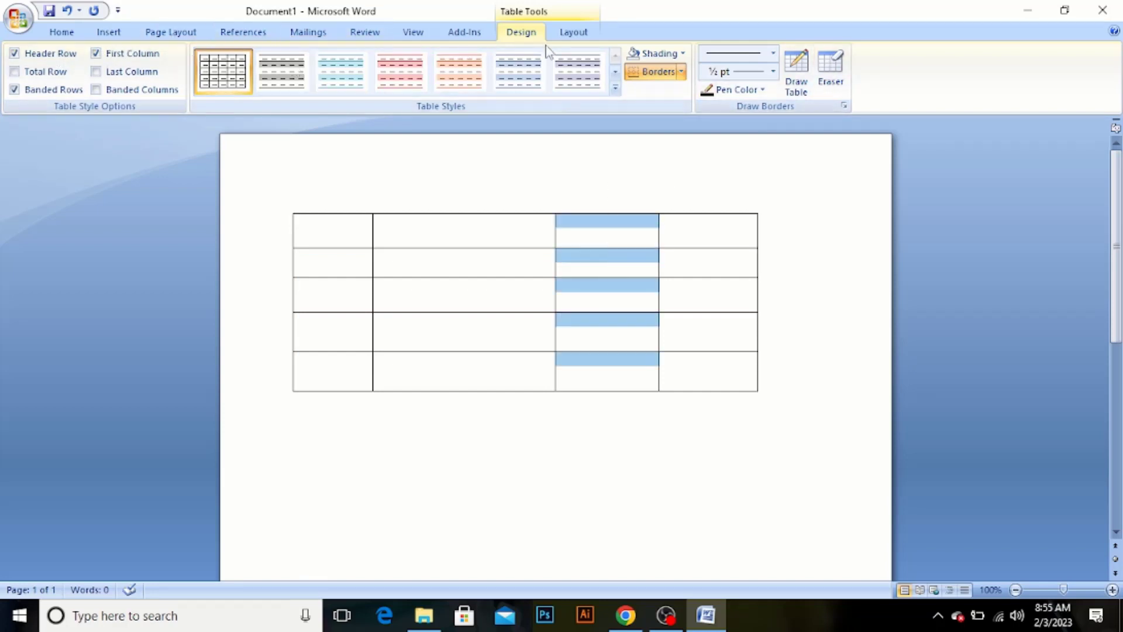
pyautogui.click(565, 36)
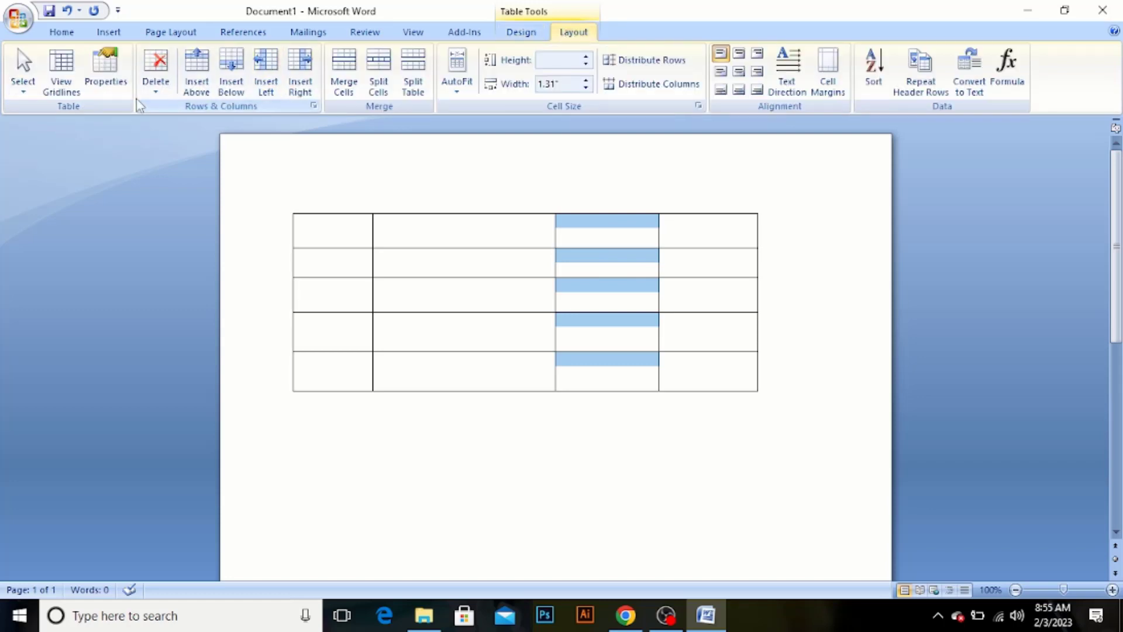
pyautogui.click(156, 89)
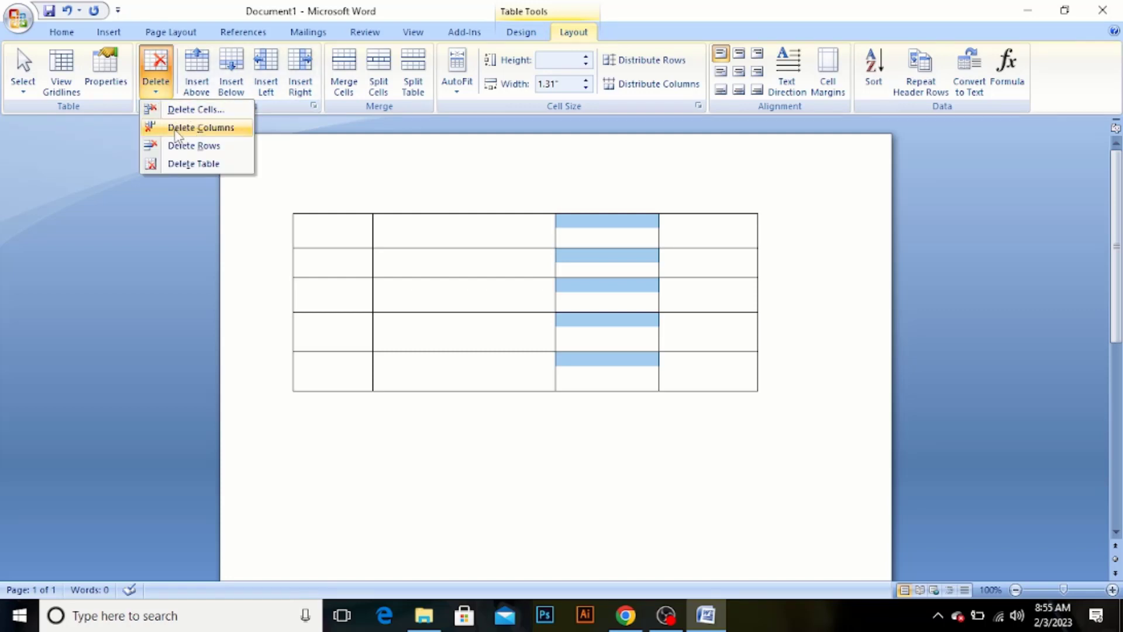
pyautogui.click(180, 130)
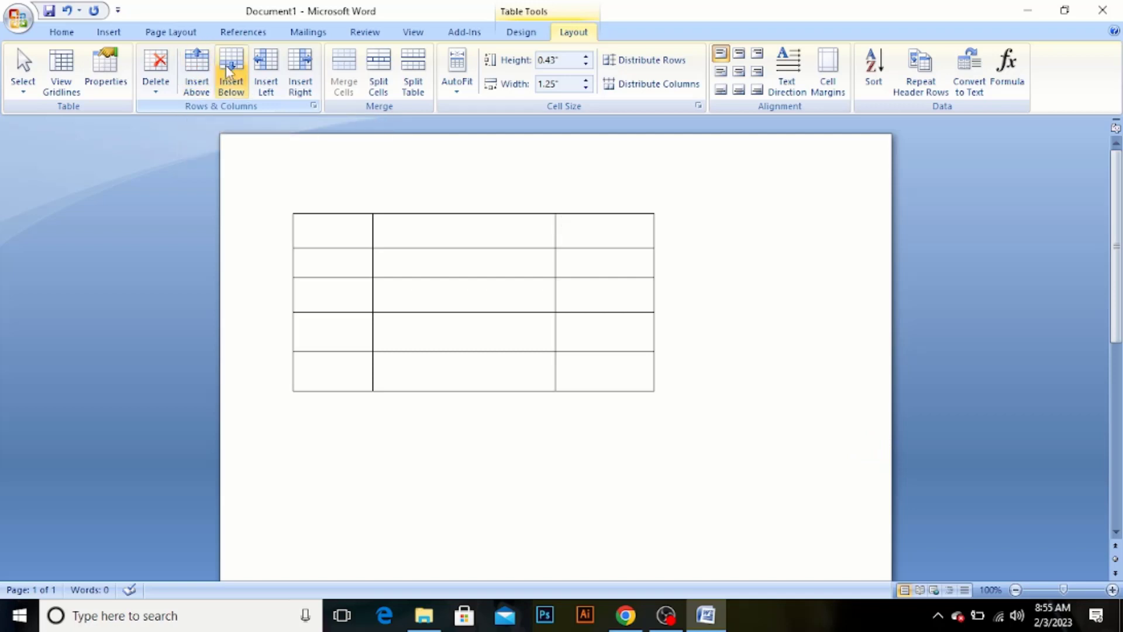
# Insert a column to the right of the last column and undo that insertion
pyautogui.click(303, 74)
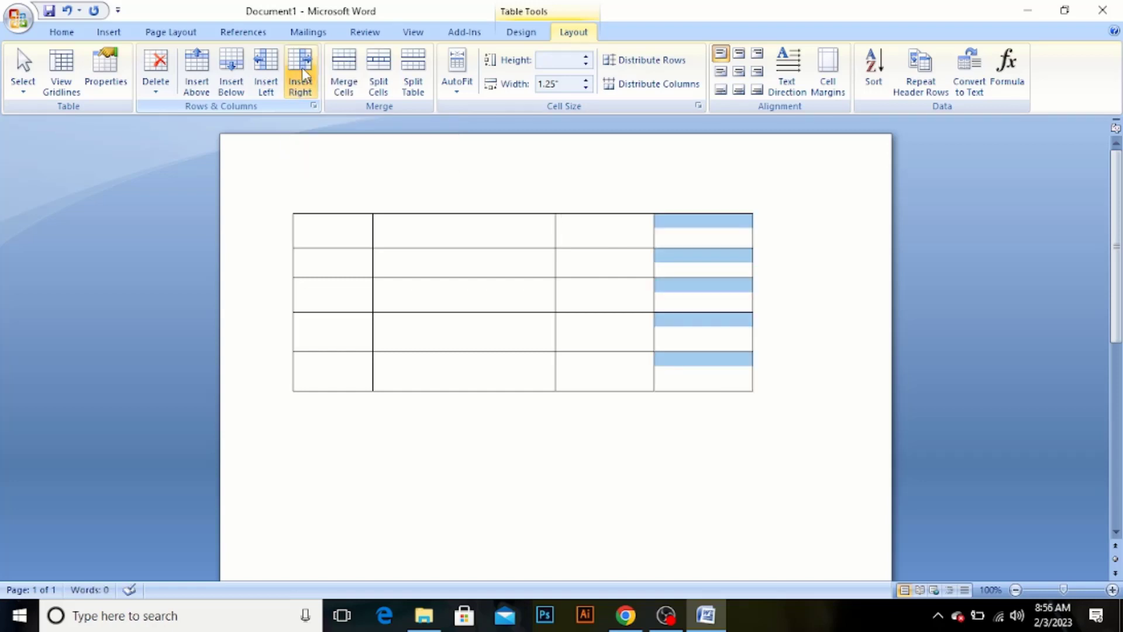
pyautogui.hotkey('ctrl', 'z')
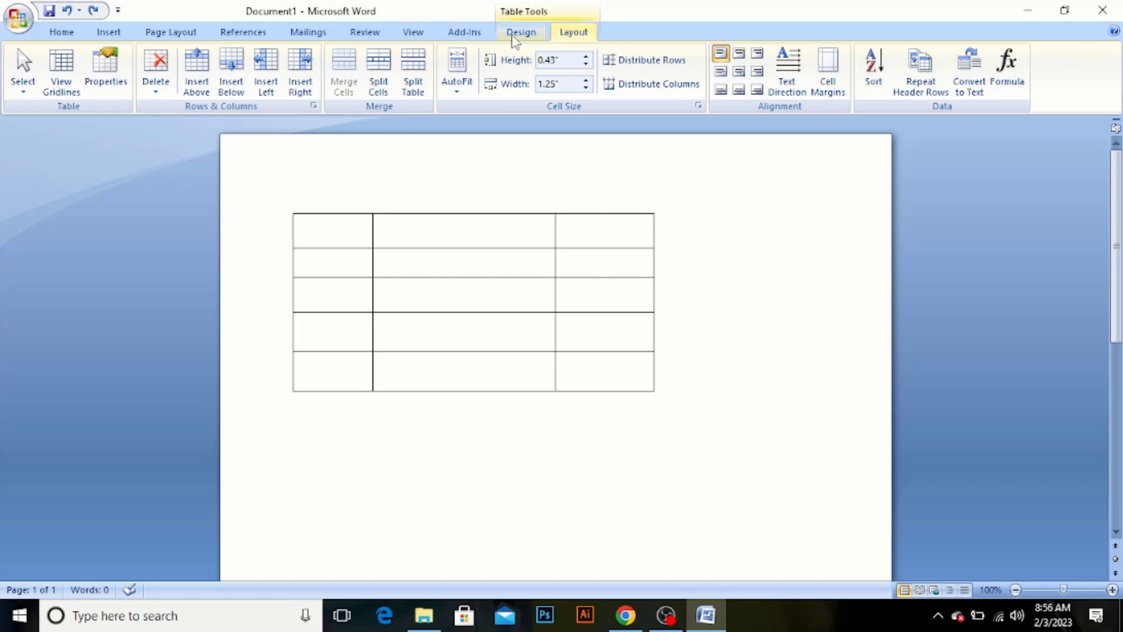
# Draw a fourth column against the table's right edge with Draw Table and divide it into five cells in line with the existing rows
pyautogui.click(515, 33)
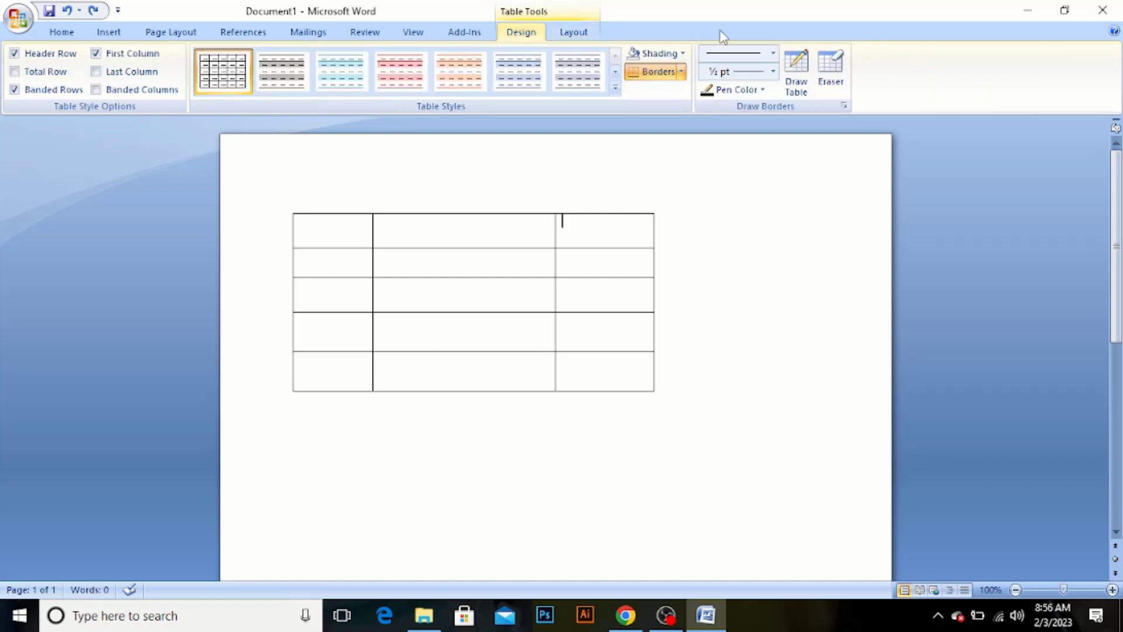
pyautogui.click(794, 82)
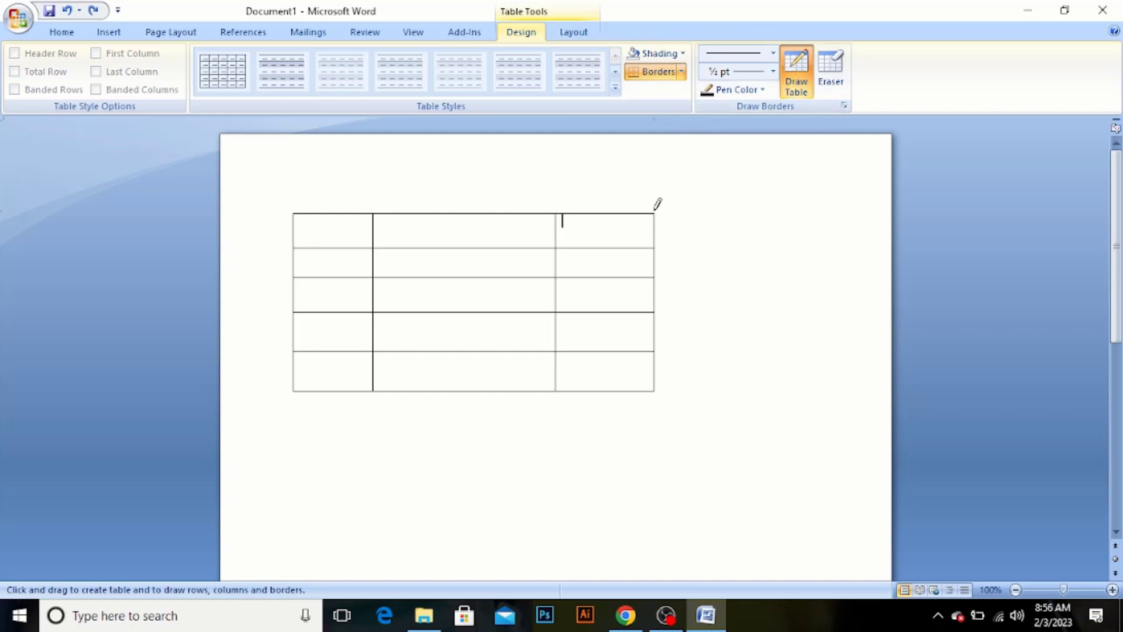
pyautogui.moveTo(654, 209)
pyautogui.mouseDown()
pyautogui.moveTo(711, 208)
pyautogui.moveTo(750, 238)
pyautogui.moveTo(749, 391)
pyautogui.mouseUp()
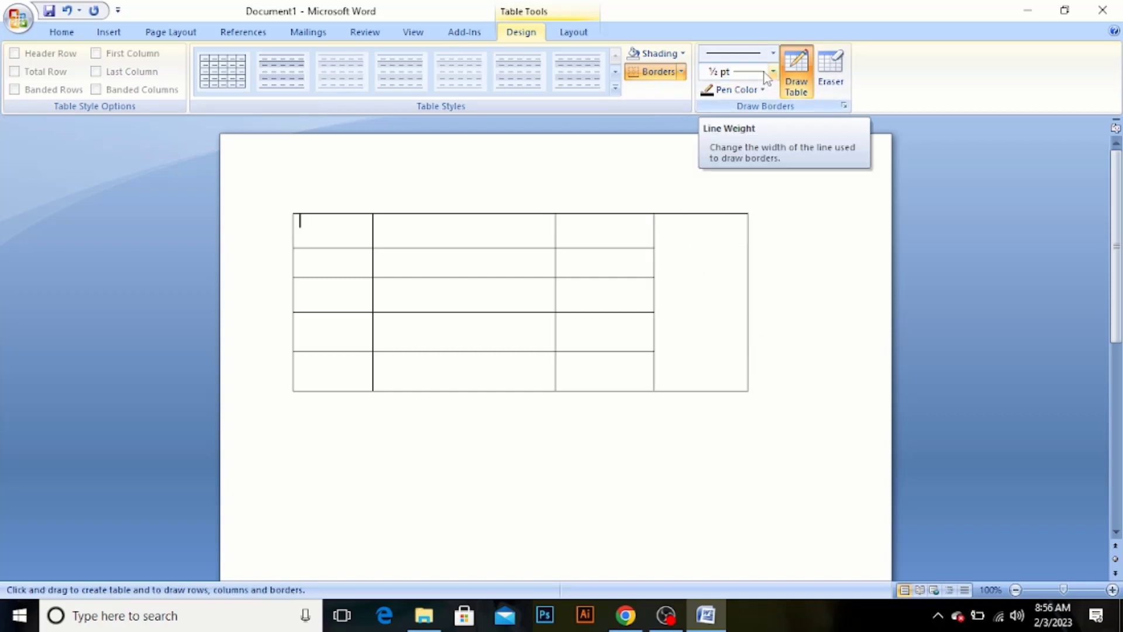
pyautogui.moveTo(653, 246); pyautogui.dragTo(744, 246)
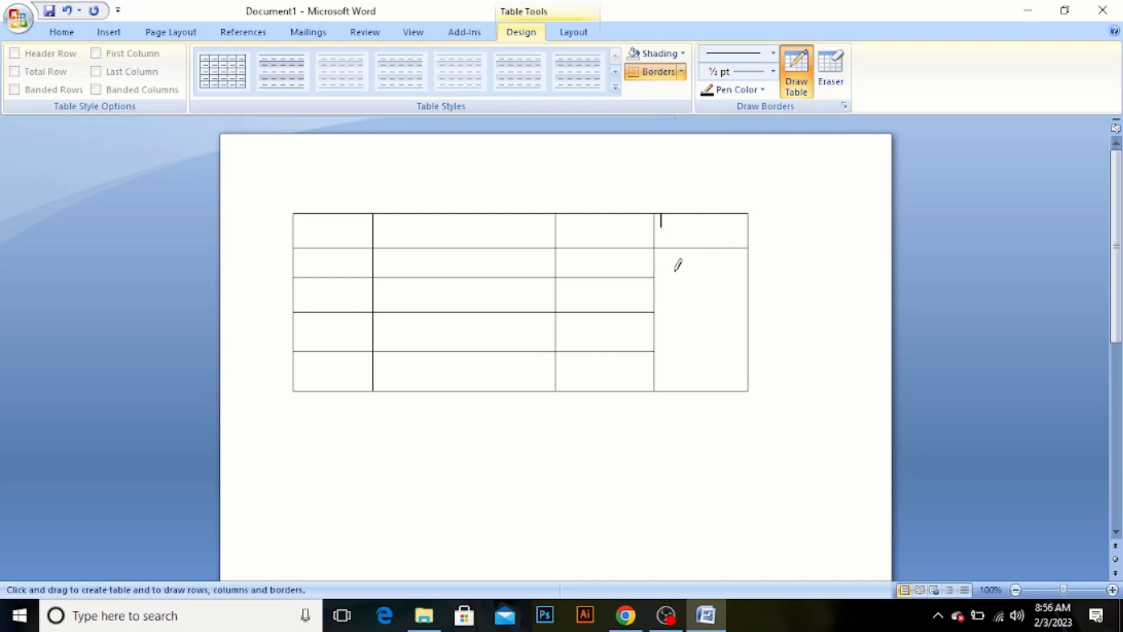
pyautogui.moveTo(647, 277); pyautogui.dragTo(731, 272)
pyautogui.moveTo(650, 309); pyautogui.dragTo(731, 305)
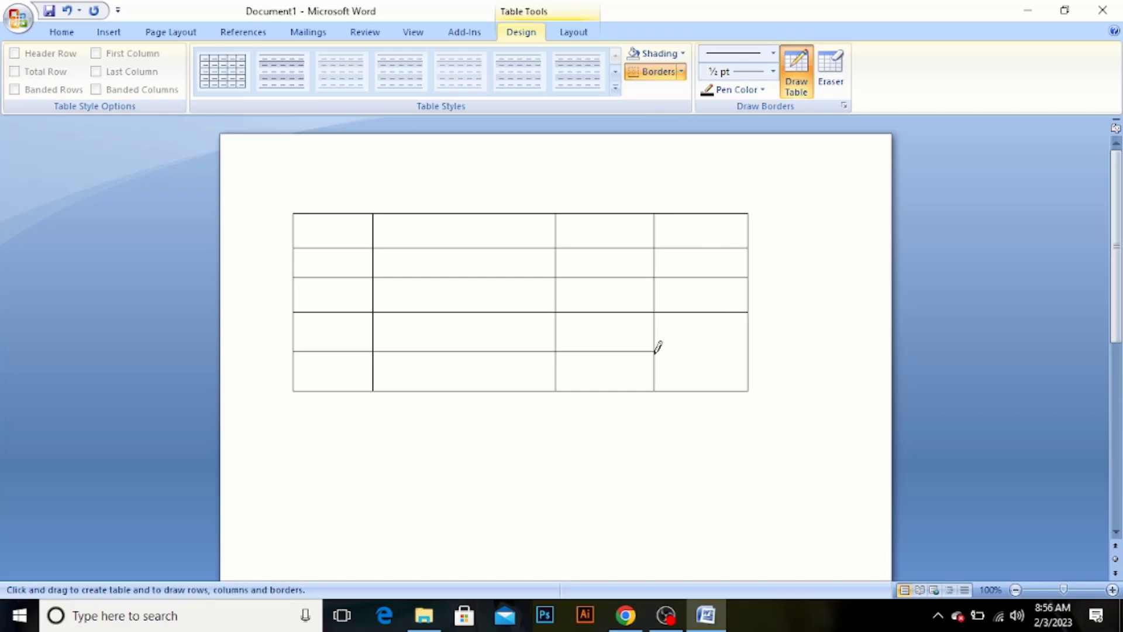
pyautogui.moveTo(656, 350); pyautogui.dragTo(810, 335)
# Draw a vertical line down the middle of the second column and remove all its segments with the Eraser
pyautogui.moveTo(467, 206); pyautogui.dragTo(461, 377)
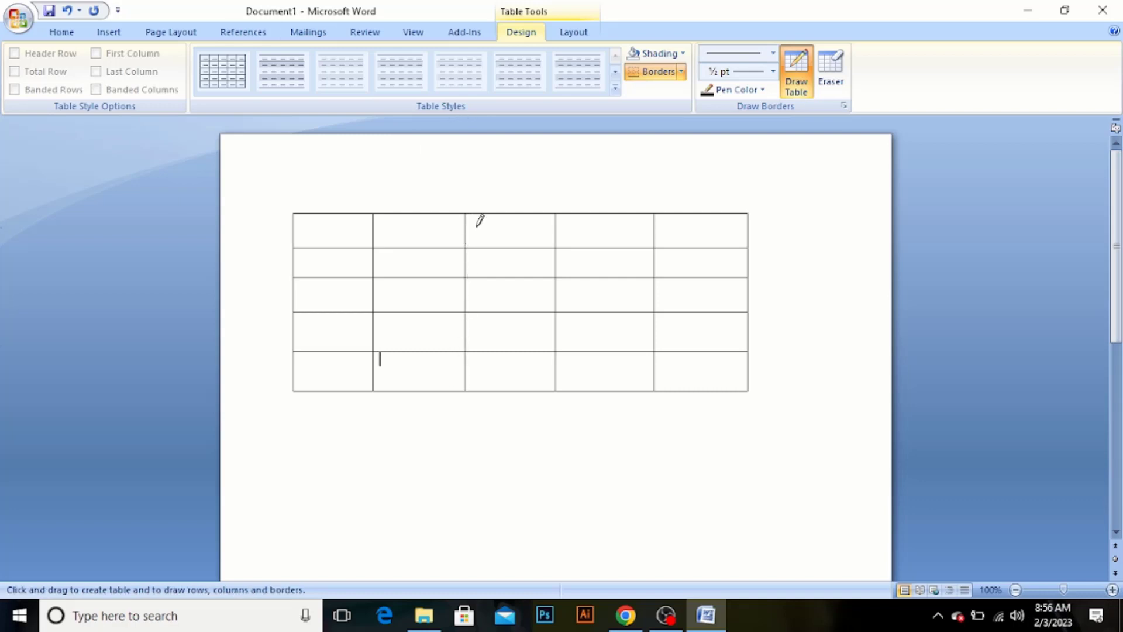
pyautogui.click(821, 82)
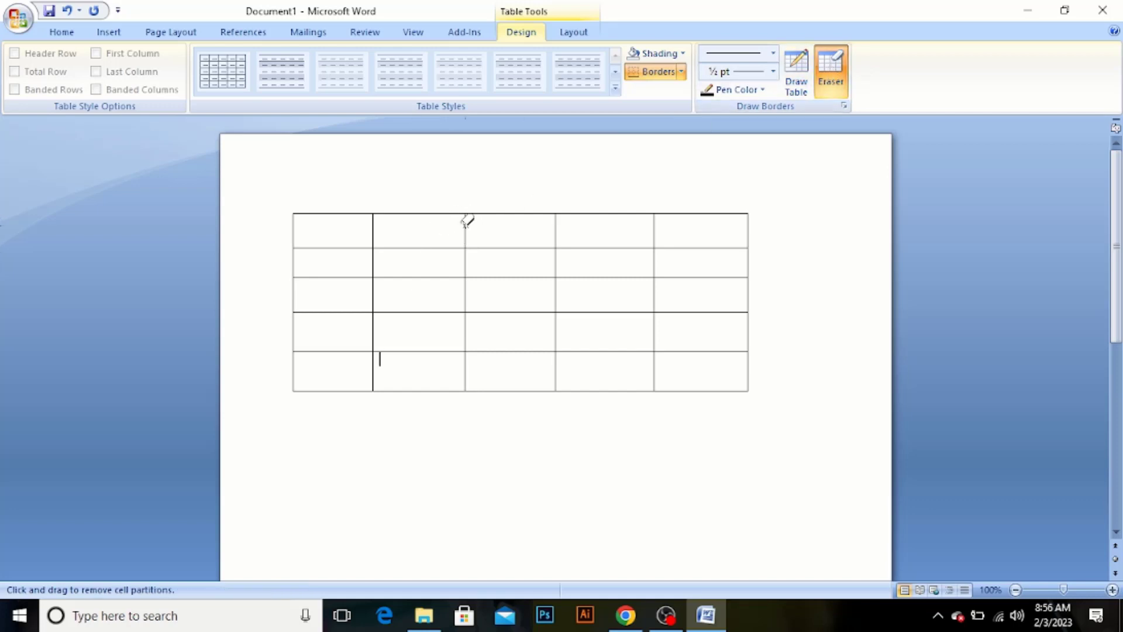
pyautogui.click(466, 257)
pyautogui.click(466, 290)
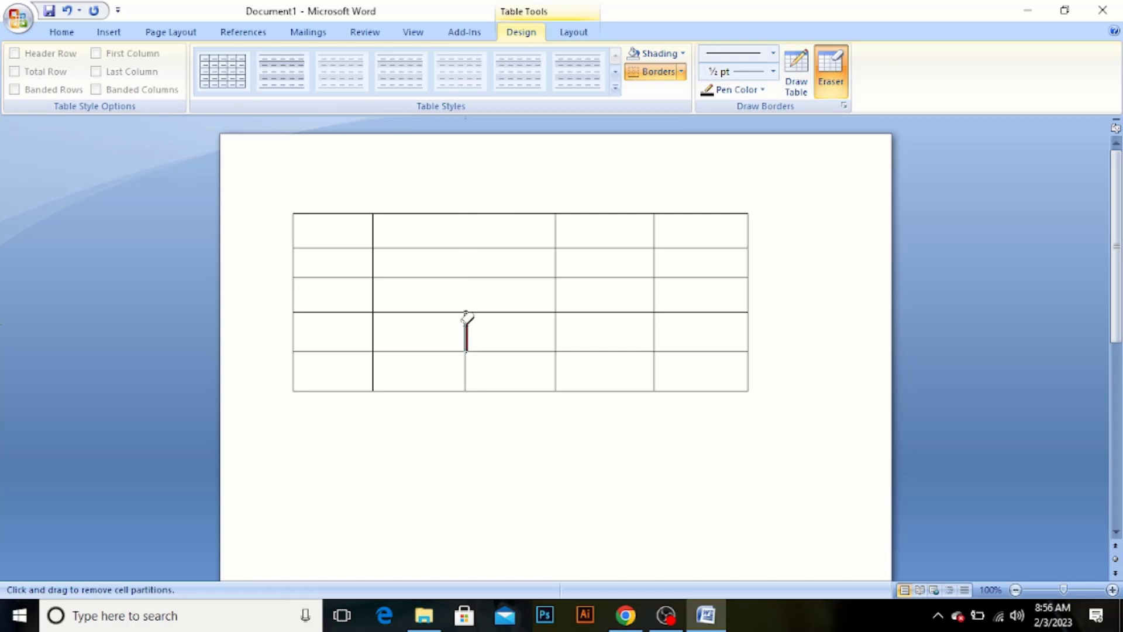
pyautogui.click(465, 325)
pyautogui.click(465, 365)
pyautogui.click(575, 33)
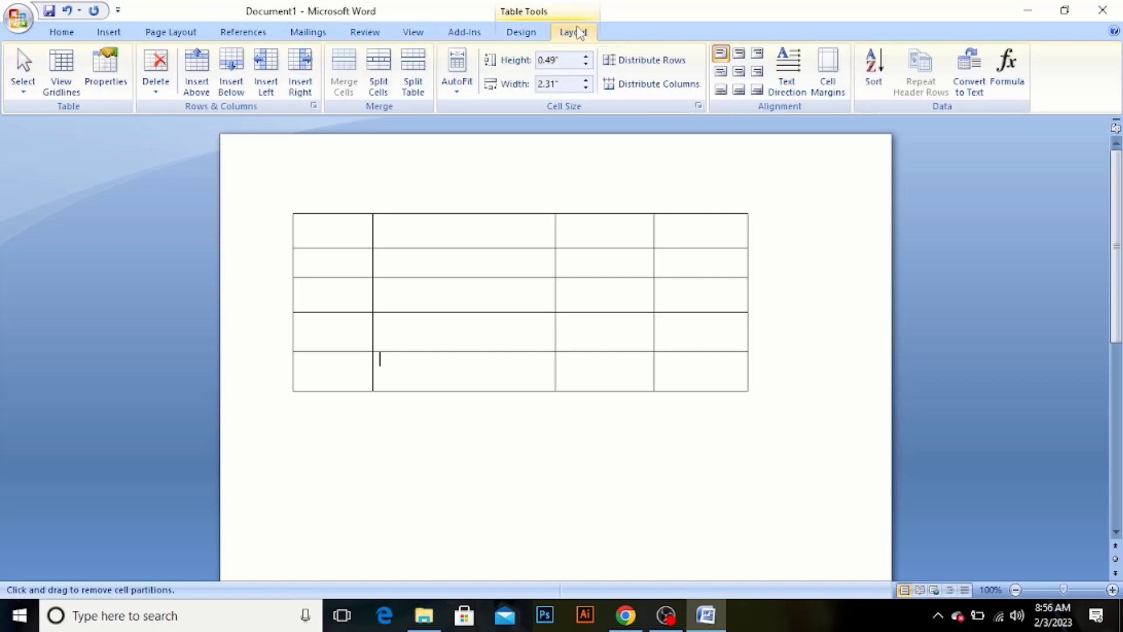
pyautogui.click(379, 95)
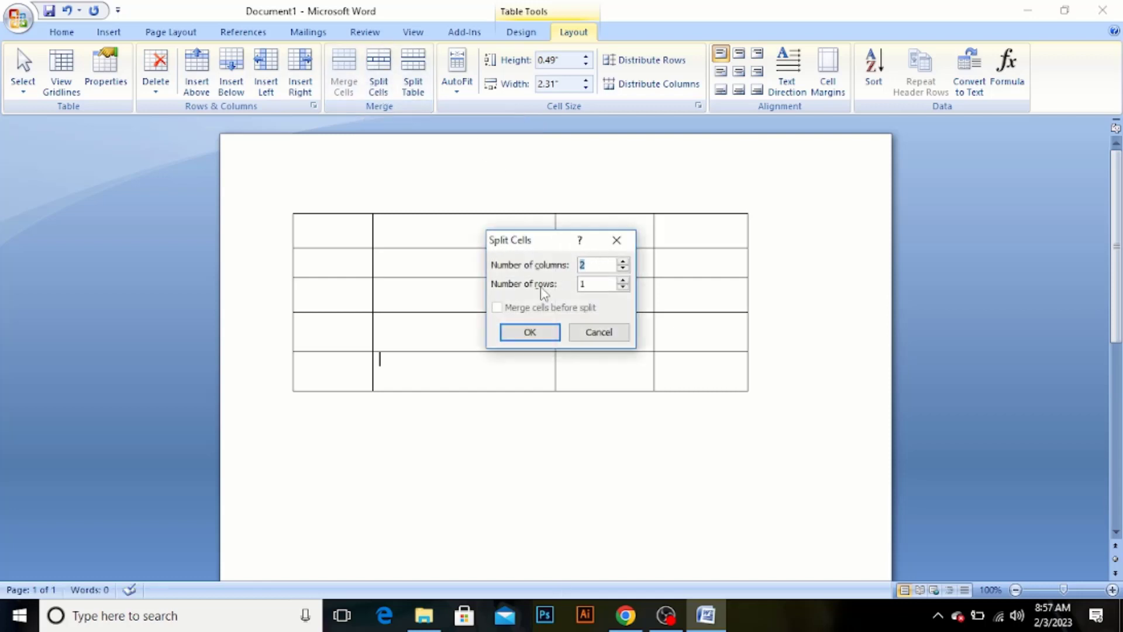
pyautogui.click(617, 240)
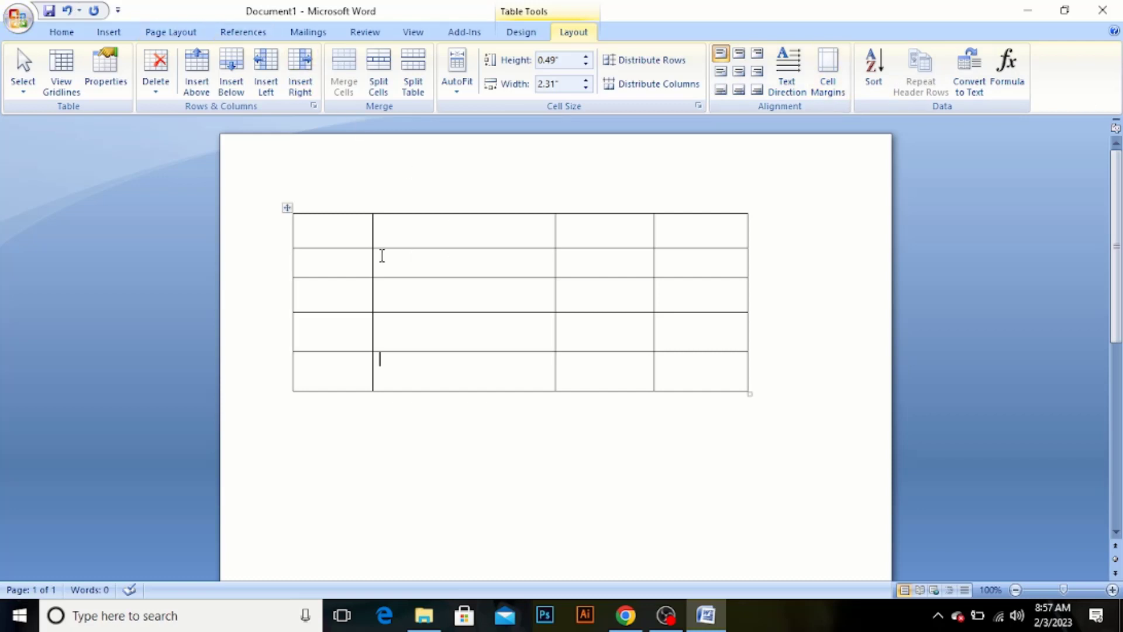
# Enter the heading "Student Id" in the first cell of the table
pyautogui.click(333, 233)
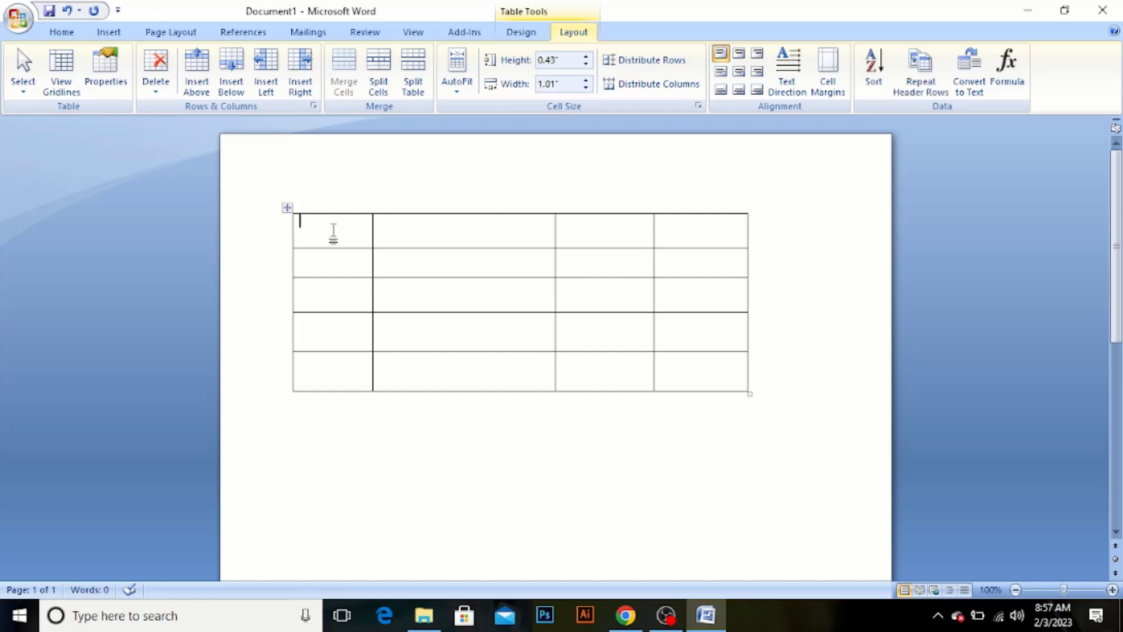
pyautogui.write('Student Id')
# Center the "Student Id" heading horizontally and vertically within its cell
pyautogui.hotkey('ctrl', 'a')
pyautogui.click(357, 225)
pyautogui.moveTo(359, 221); pyautogui.dragTo(298, 226)
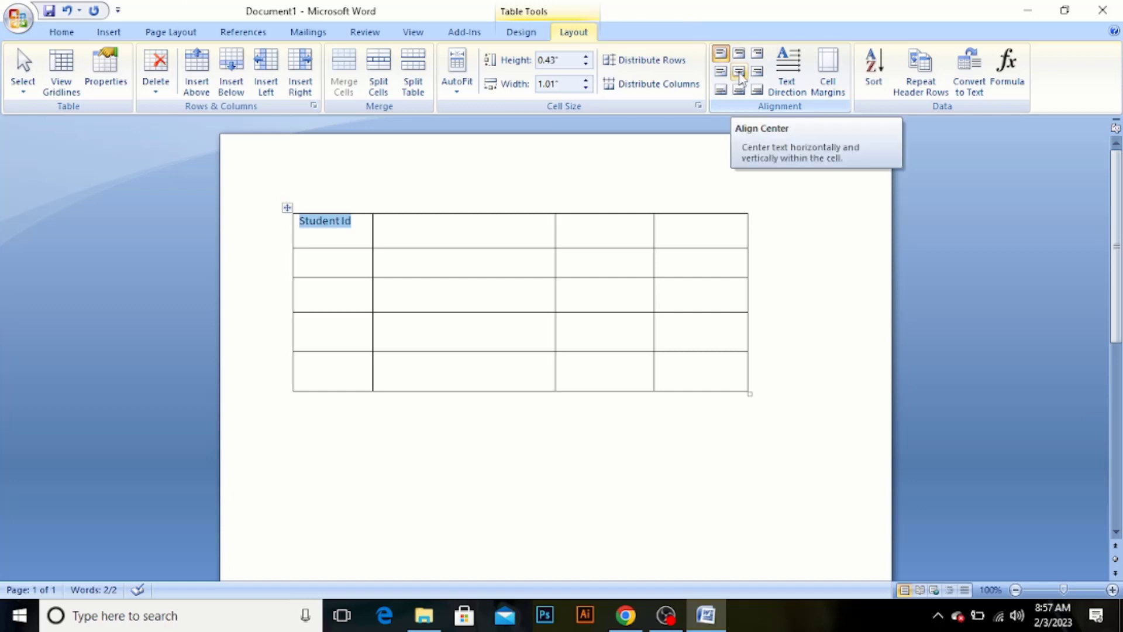
pyautogui.click(721, 72)
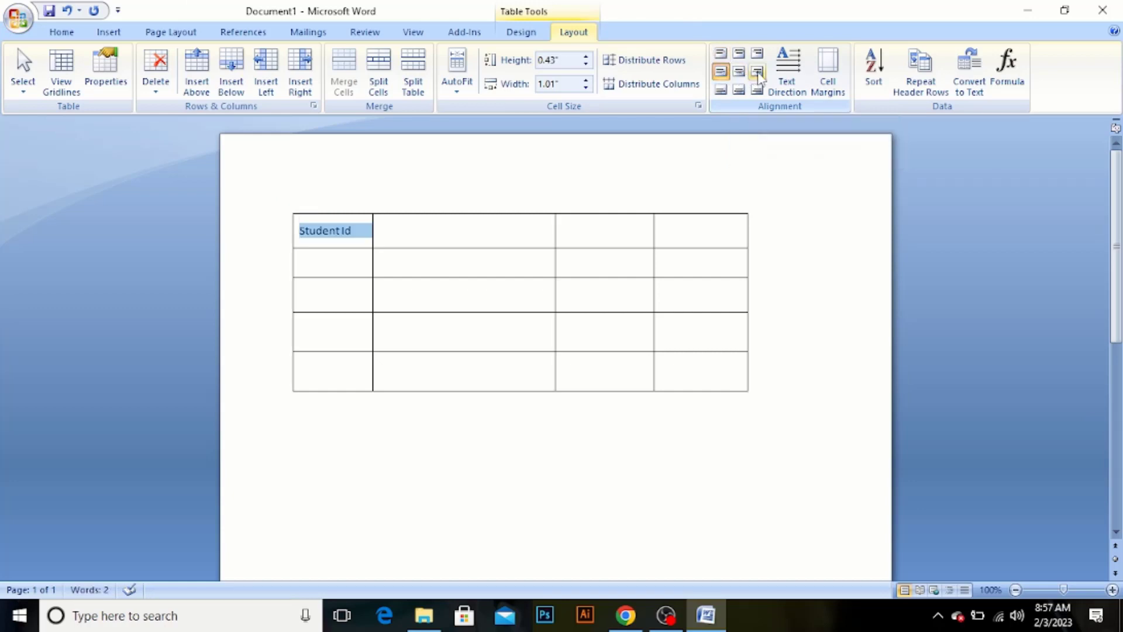
pyautogui.click(738, 71)
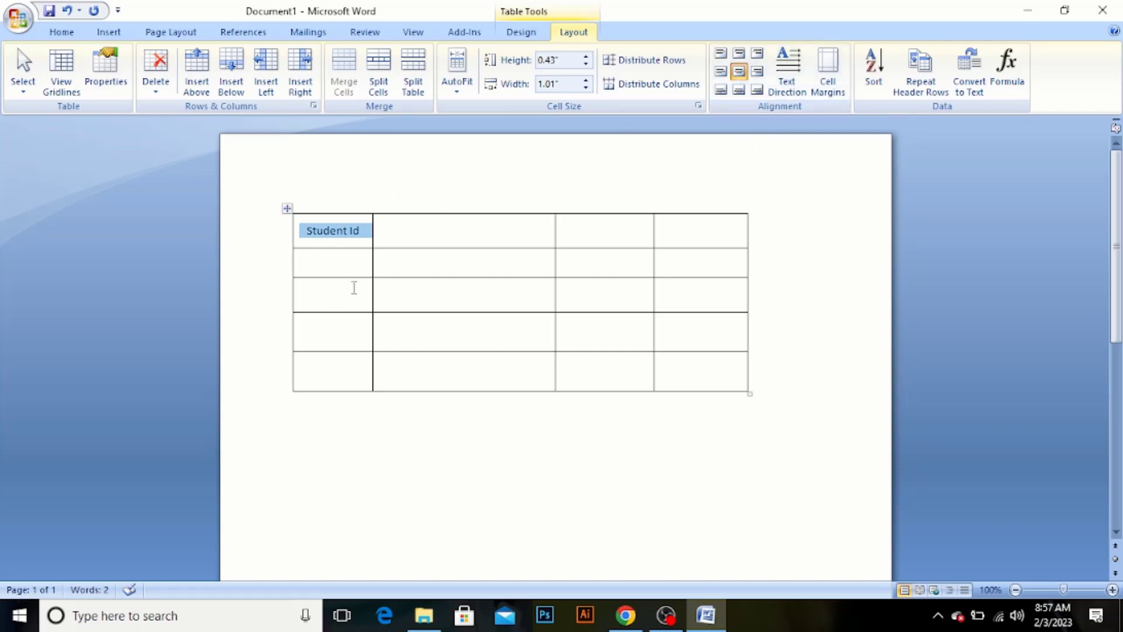
# Make the "Student Id" heading in the first cell bold
pyautogui.click(332, 262)
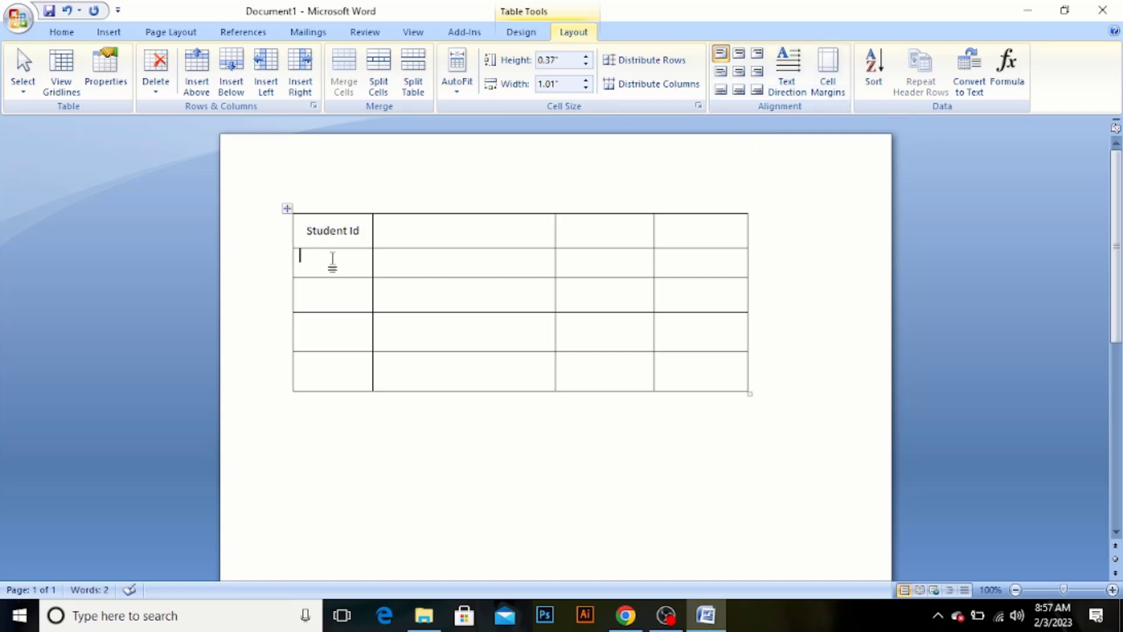
pyautogui.moveTo(363, 230); pyautogui.dragTo(307, 229)
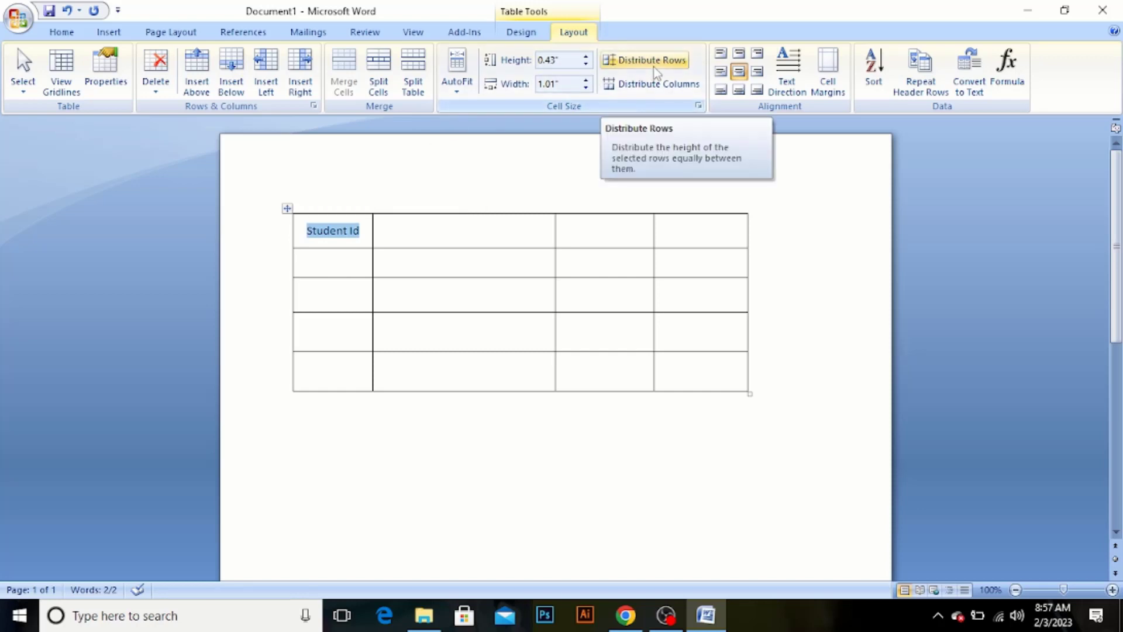
pyautogui.hotkey('ctrl', 'b')
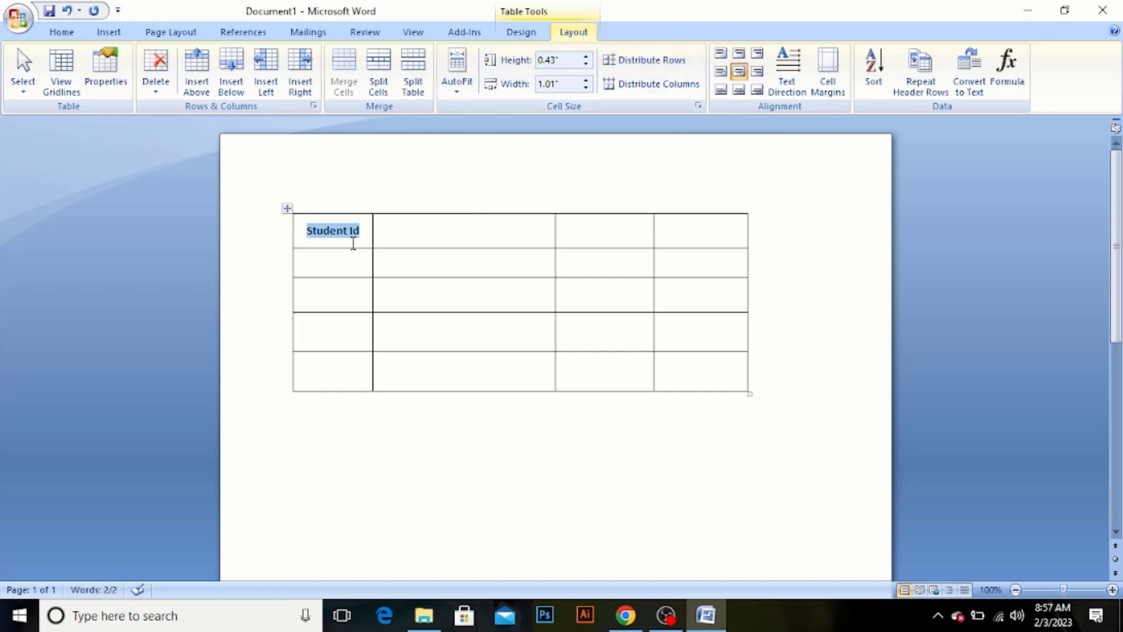
# Enter 1 in the cell below the "Student Id" heading and center all four rows below the header horizontally and vertically
pyautogui.click(345, 265)
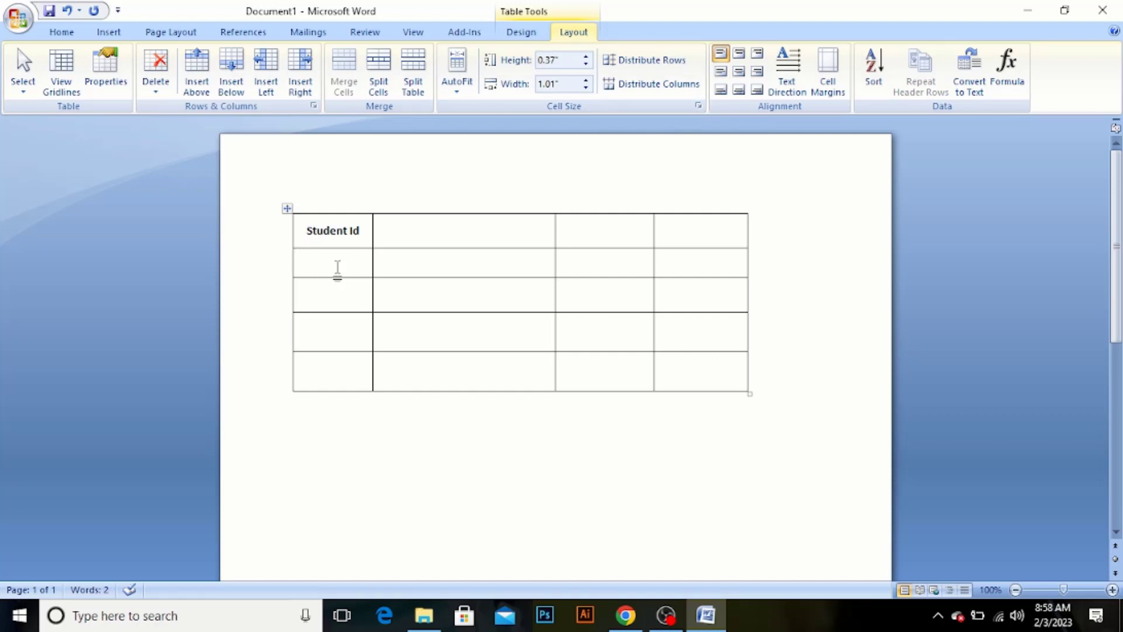
pyautogui.write('1')
pyautogui.moveTo(281, 258); pyautogui.dragTo(710, 390)
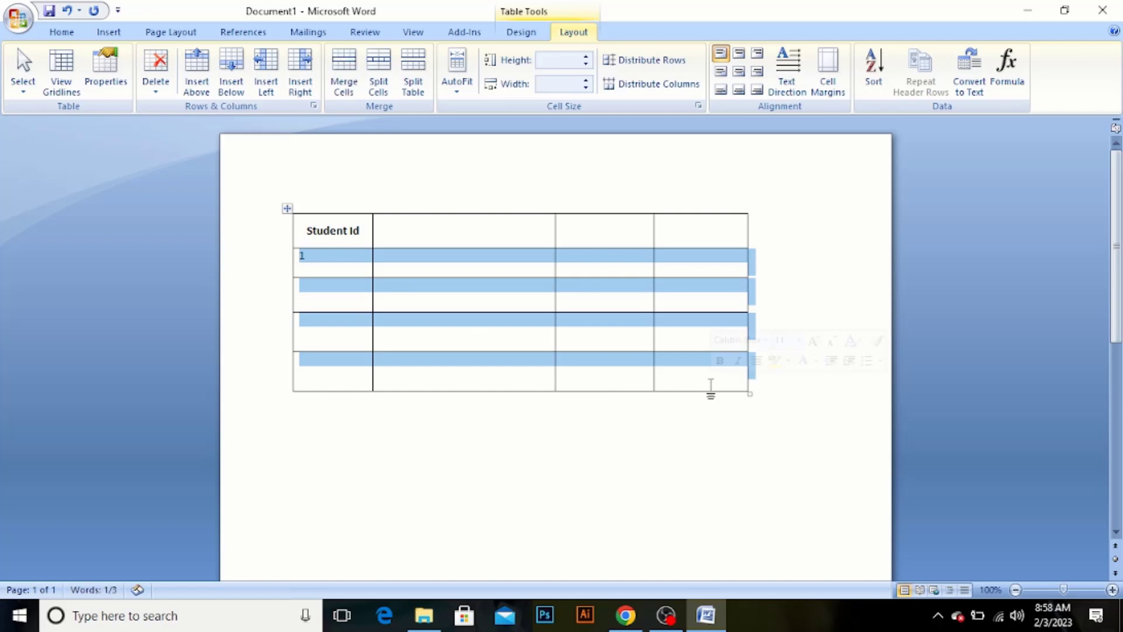
pyautogui.click(742, 73)
pyautogui.click(771, 238)
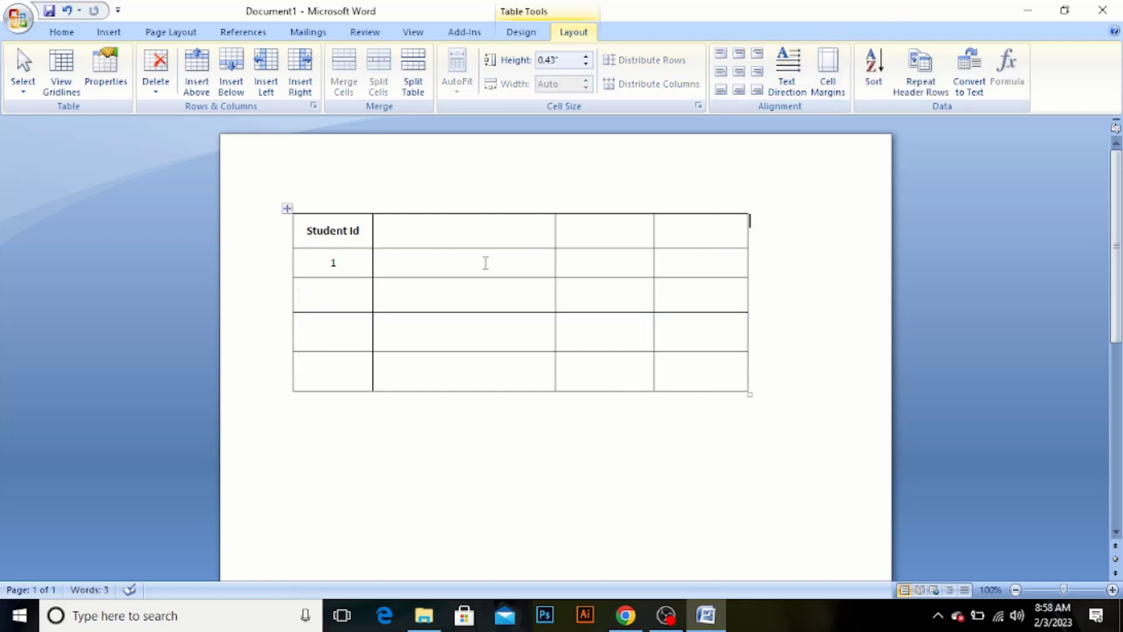
# Enter 2, 3 and 4 in the remaining cells of the Student Id column
pyautogui.click(333, 292)
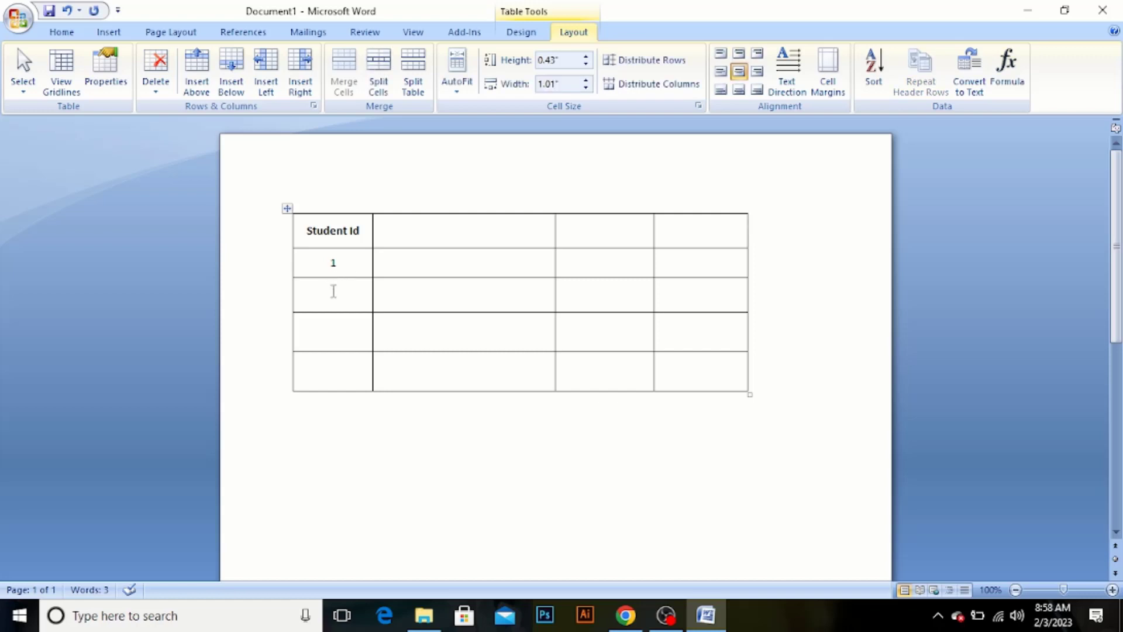
pyautogui.write('2')
pyautogui.click(337, 320)
pyautogui.write('3')
pyautogui.click(338, 378)
pyautogui.write('4')
# Enter the full four-digit student IDs in the first two cells below the "Student Id" heading
pyautogui.click(343, 264)
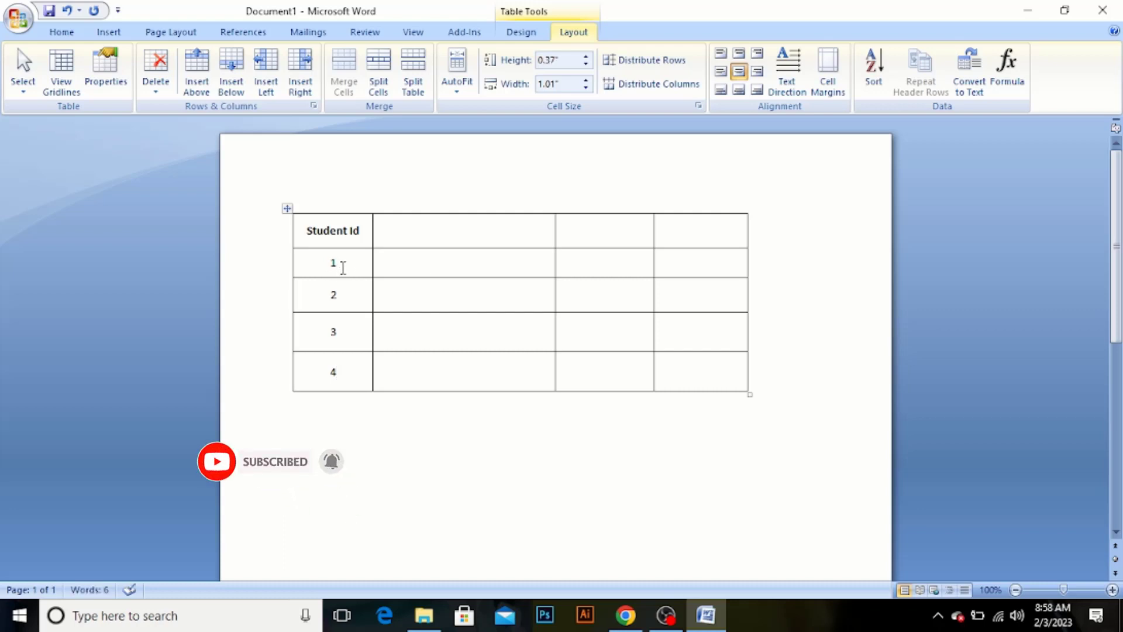
pyautogui.write('231')
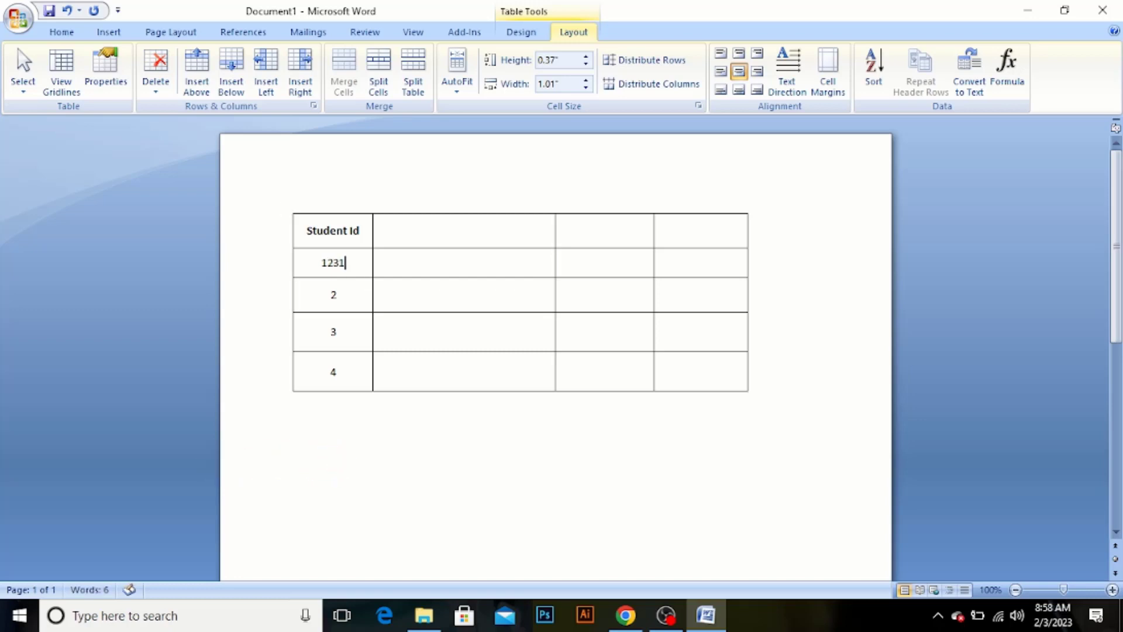
pyautogui.click(339, 294)
pyautogui.write('2')
pyautogui.write('14')
pyautogui.press('BackSpace')
pyautogui.press('BackSpace')
pyautogui.press('BackSpace')
pyautogui.press('BackSpace')
pyautogui.write('1232')
# Replace the single digits in the last two Student Id cells with the full four-digit student IDs
pyautogui.doubleClick(334, 332)
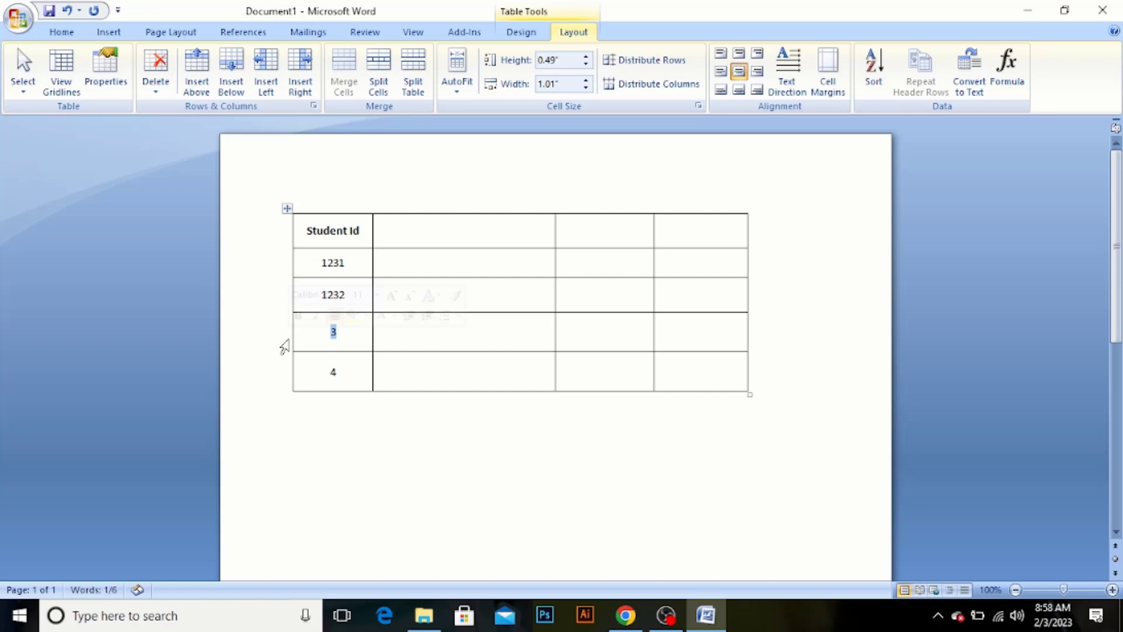
pyautogui.write('123')
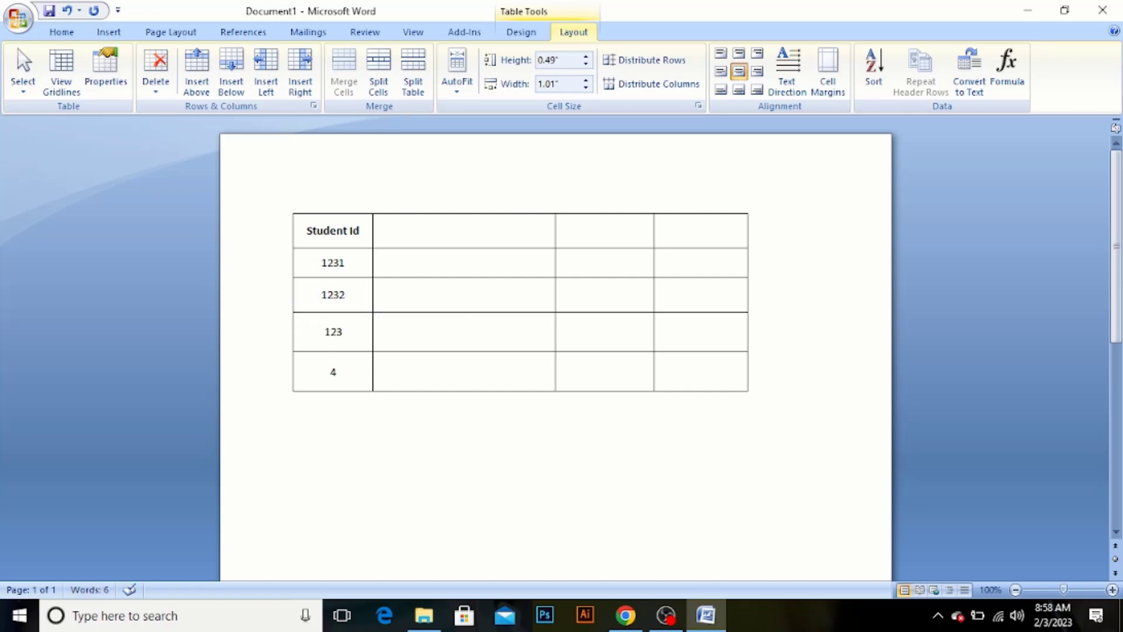
pyautogui.write('3')
pyautogui.click(343, 378)
pyautogui.press('BackSpace')
pyautogui.write('1234')
# Center the three empty header cells of the first row horizontally and vertically
pyautogui.click(440, 227)
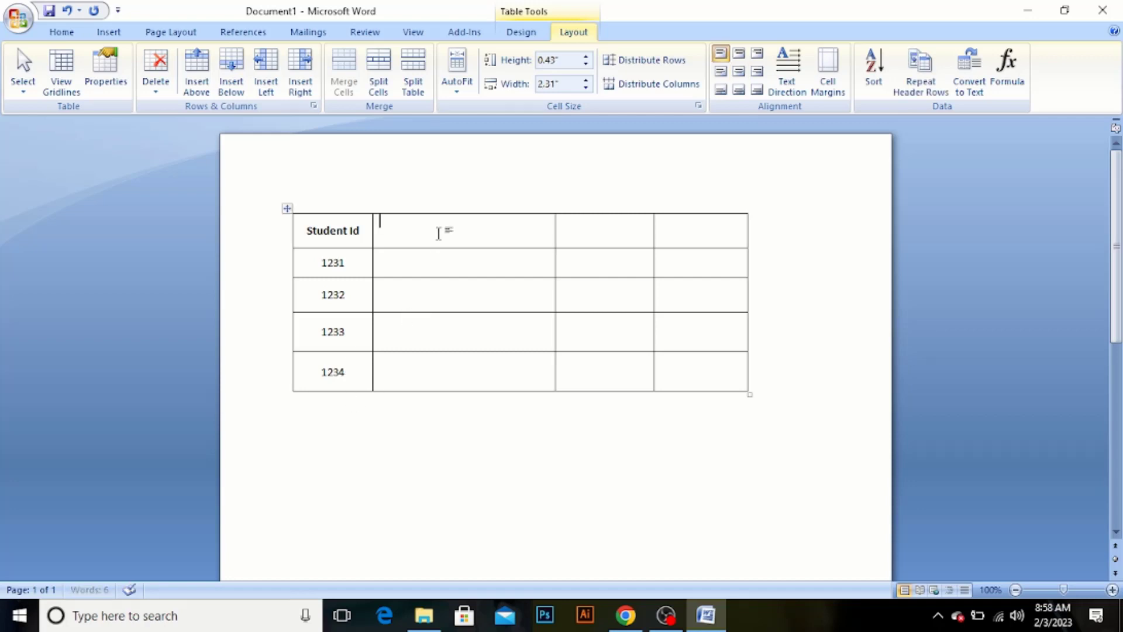
pyautogui.moveTo(440, 227); pyautogui.dragTo(707, 175)
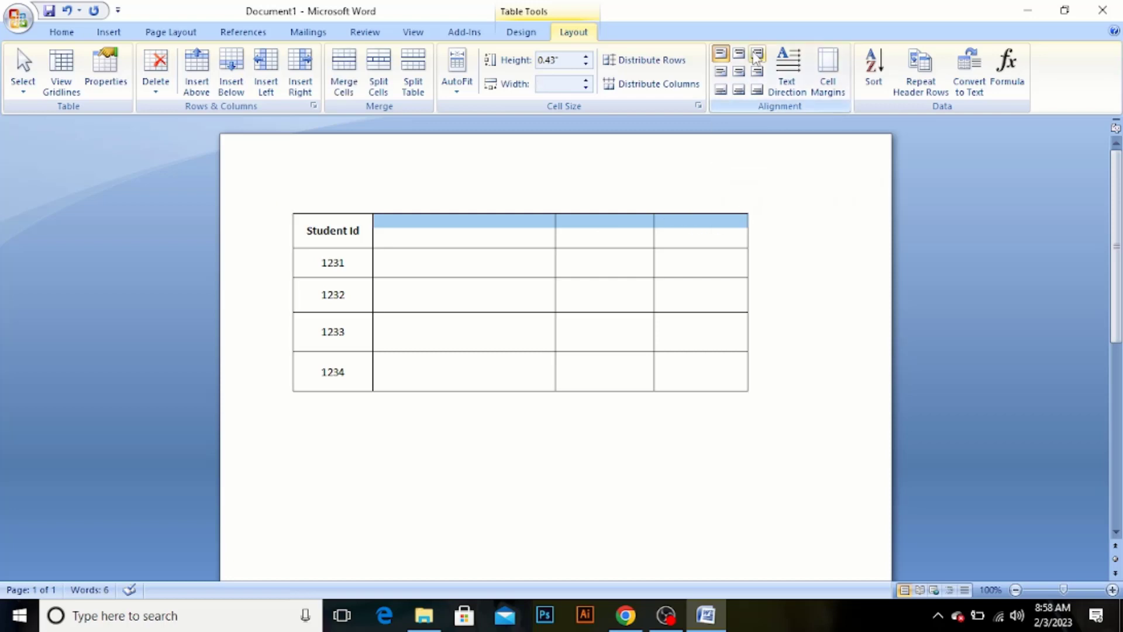
pyautogui.click(739, 72)
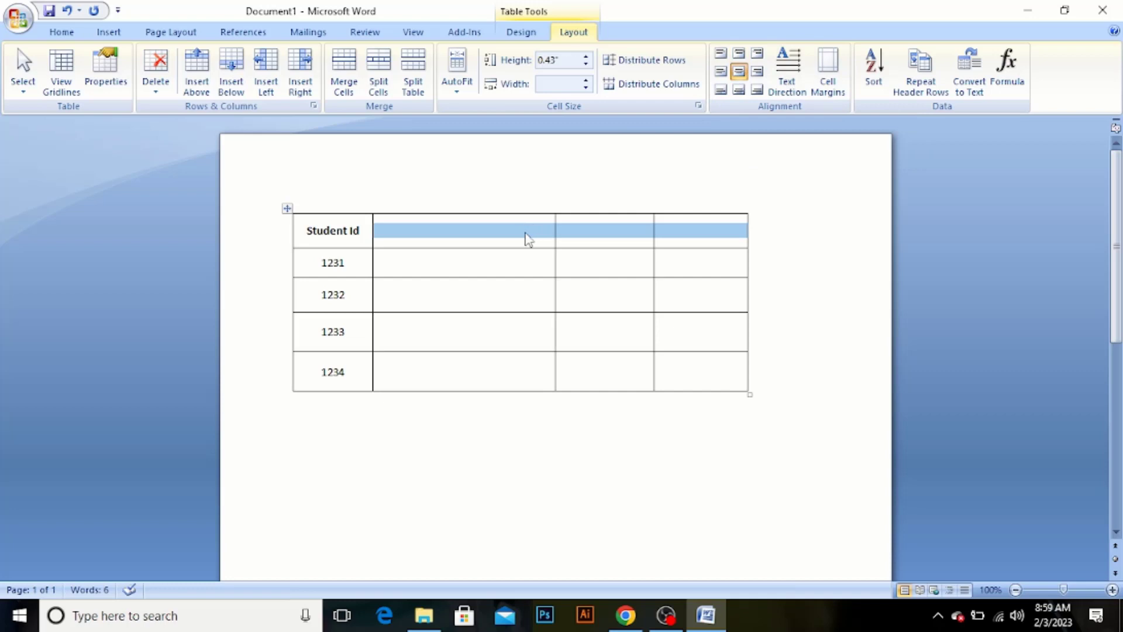
# Enter the heading "Student name" in the second header cell and make it bold
pyautogui.click(478, 229)
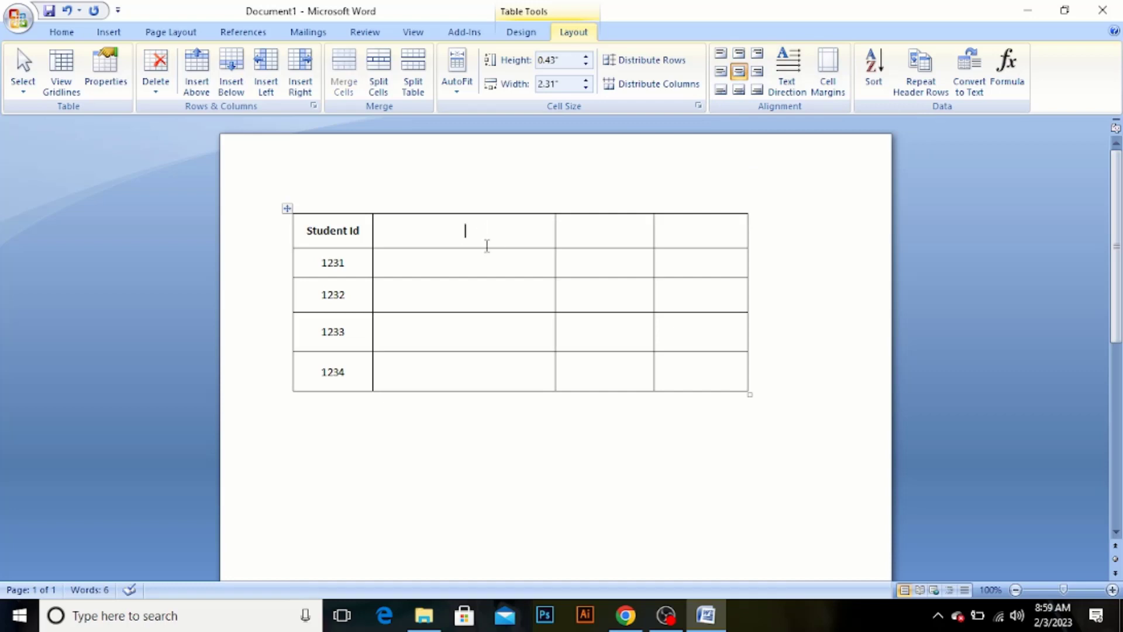
pyautogui.write('sut')
pyautogui.write('dent')
pyautogui.write(' name')
pyautogui.moveTo(431, 230); pyautogui.dragTo(502, 229)
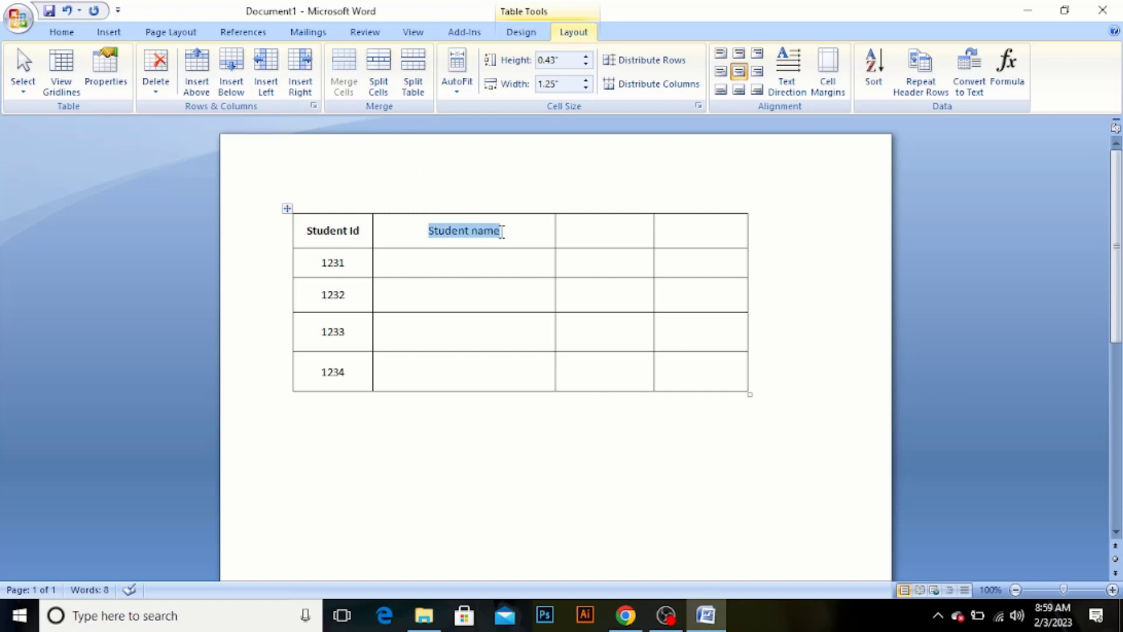
# Enter the heading "Gender" in the third header cell and make it bold
pyautogui.click(592, 228)
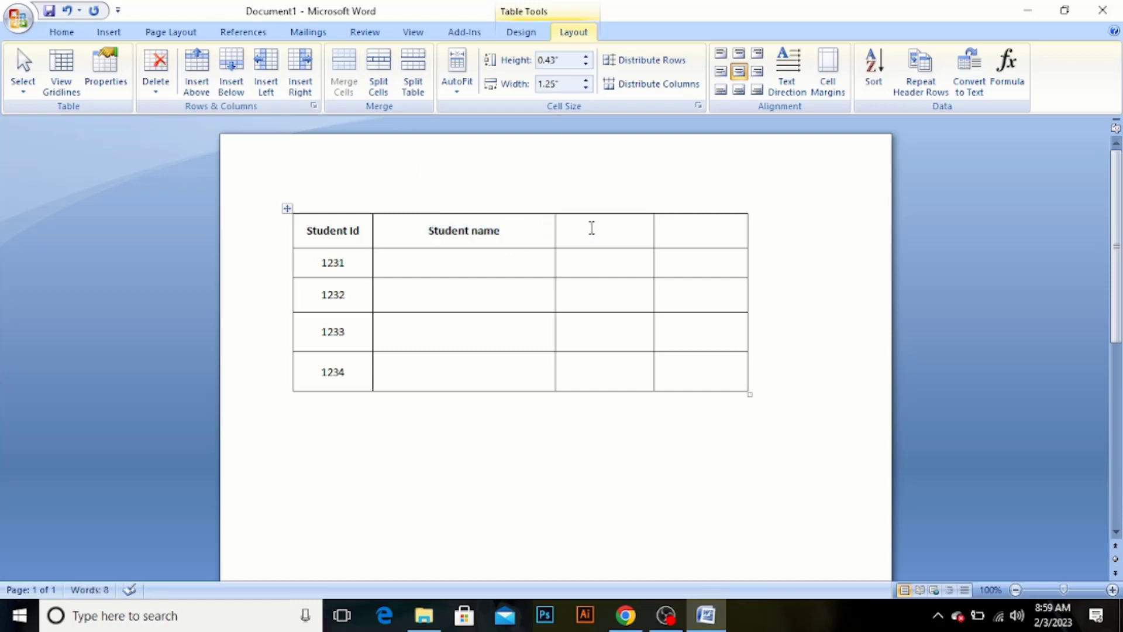
pyautogui.write('Gender')
pyautogui.moveTo(642, 233); pyautogui.dragTo(564, 234)
# Enter the heading "Age" in the fourth header cell and make it bold
pyautogui.click(688, 230)
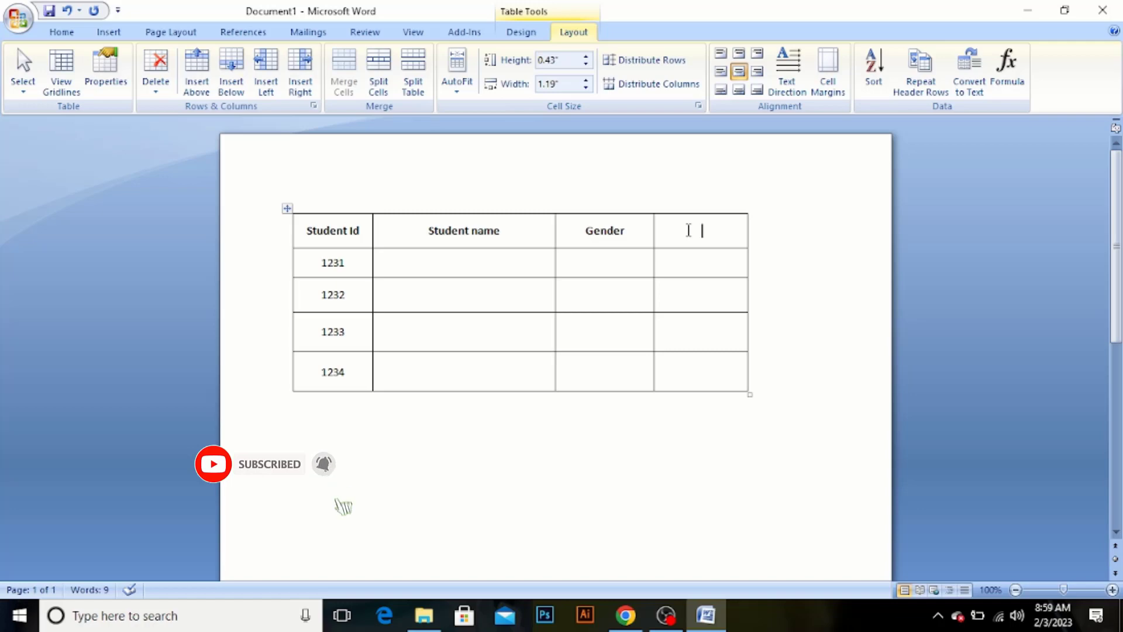
pyautogui.write('A')
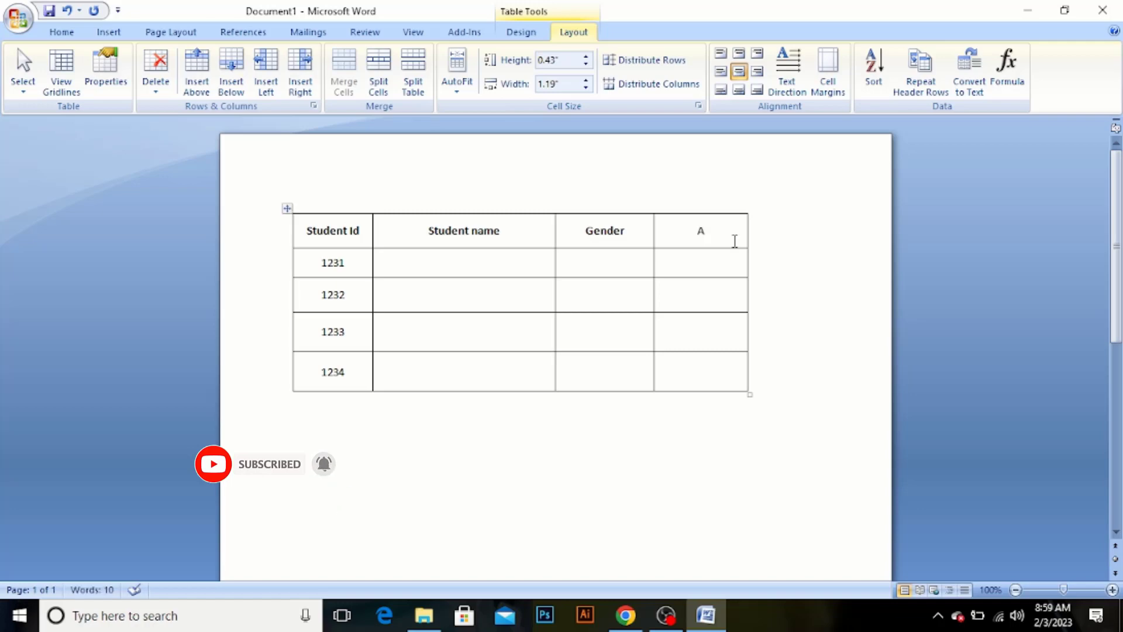
pyautogui.write('ge')
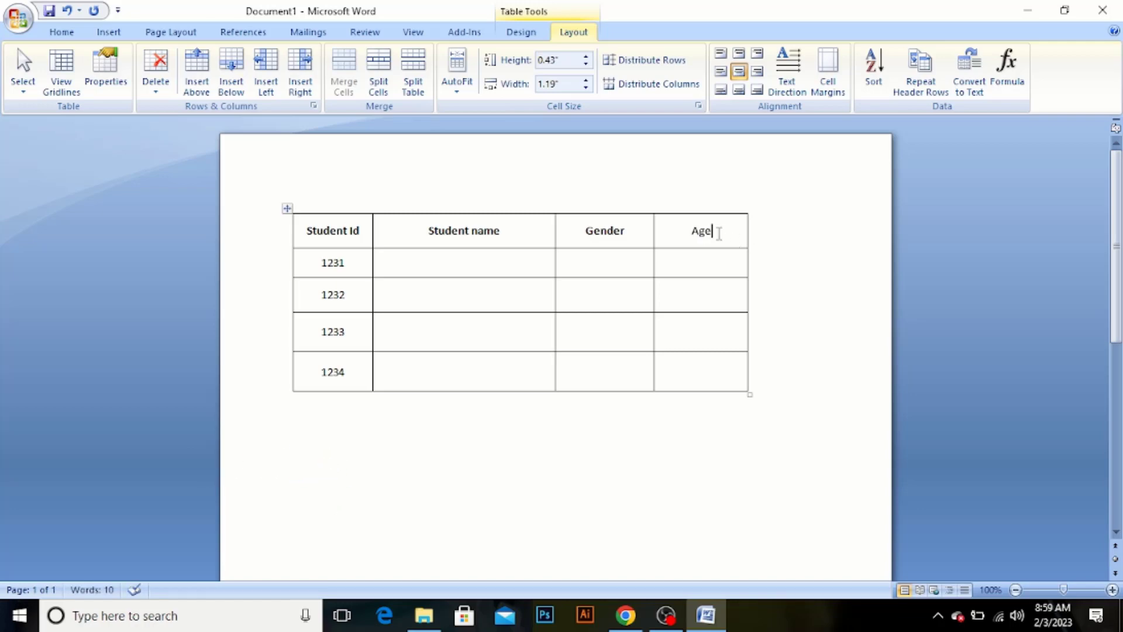
pyautogui.moveTo(719, 233); pyautogui.dragTo(676, 238)
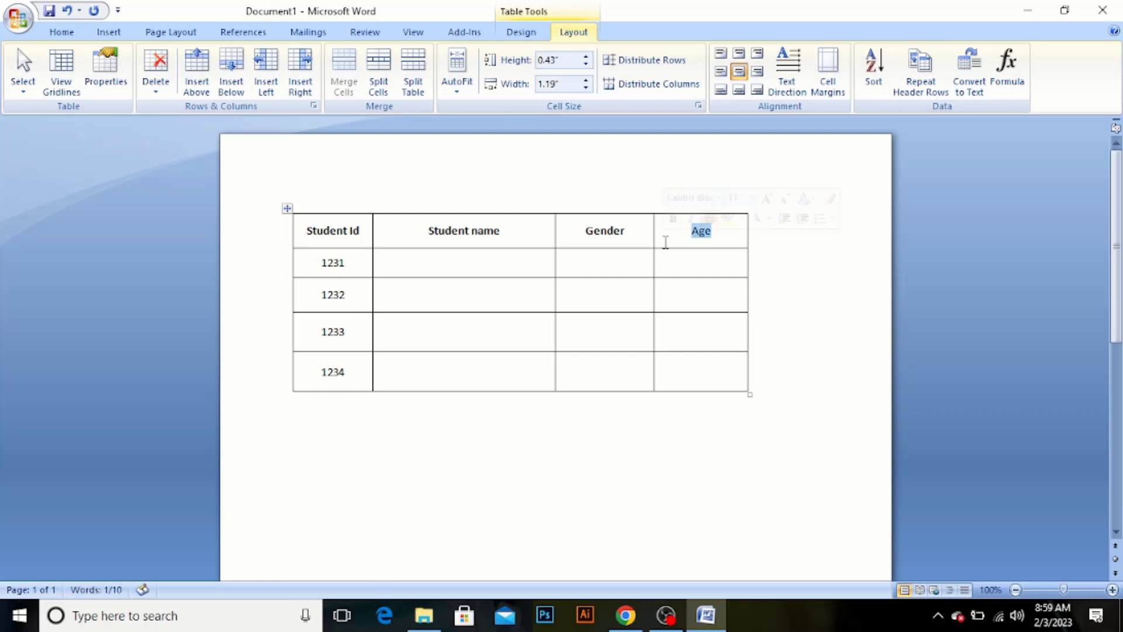
# Enter the four students' first names in lowercase in the cells of the Student name column
pyautogui.click(481, 272)
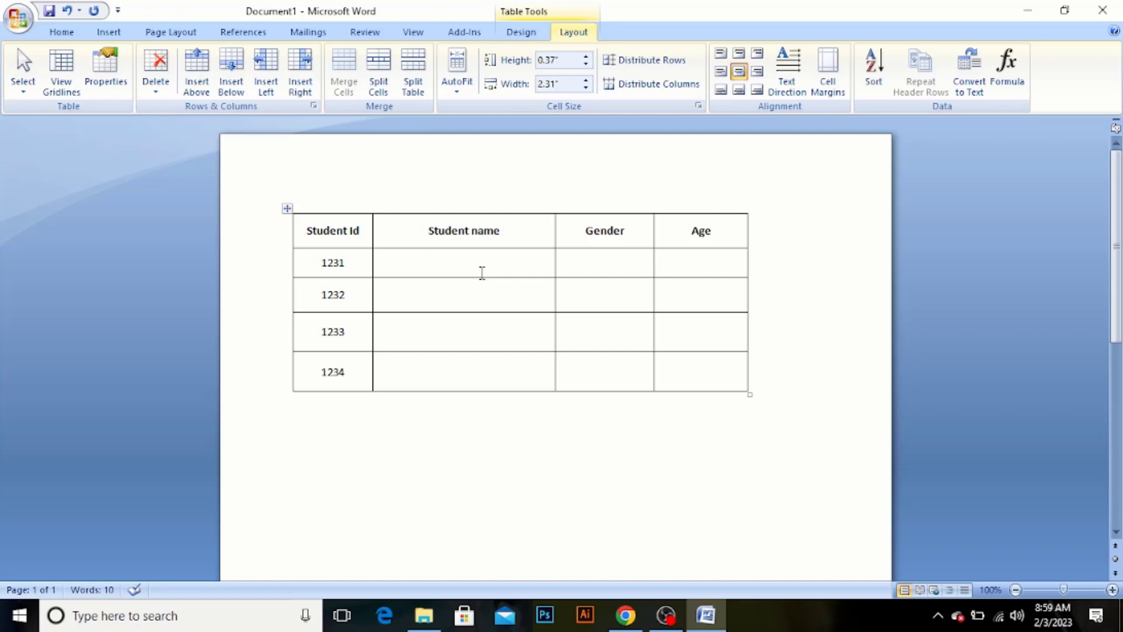
pyautogui.write('anis')
pyautogui.click(427, 299)
pyautogui.write('asif')
pyautogui.click(468, 317)
pyautogui.write('ri')
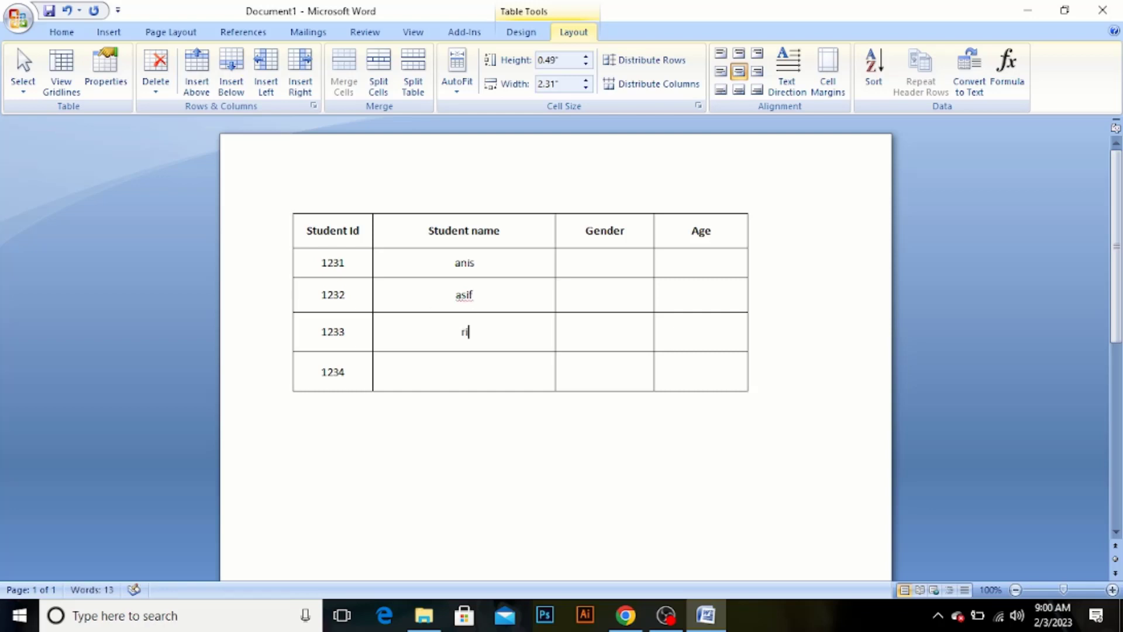
pyautogui.write('doy')
pyautogui.click(460, 373)
pyautogui.write('naeem')
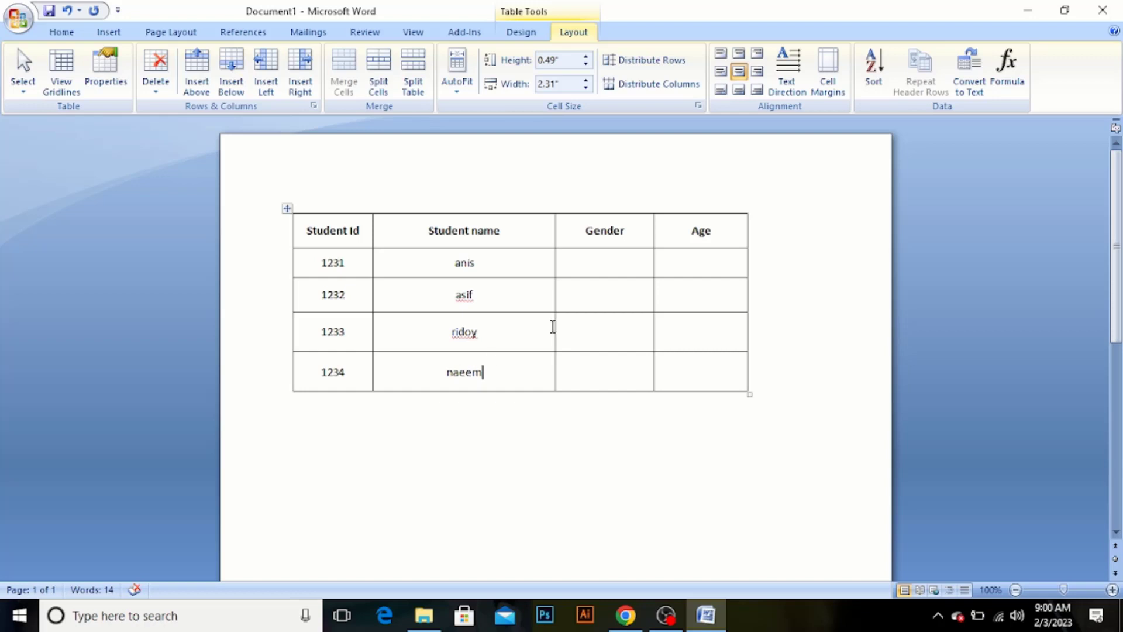
# Apply the Capitalize Each Word case to the first student's name
pyautogui.click(608, 261)
pyautogui.moveTo(480, 264); pyautogui.dragTo(438, 261)
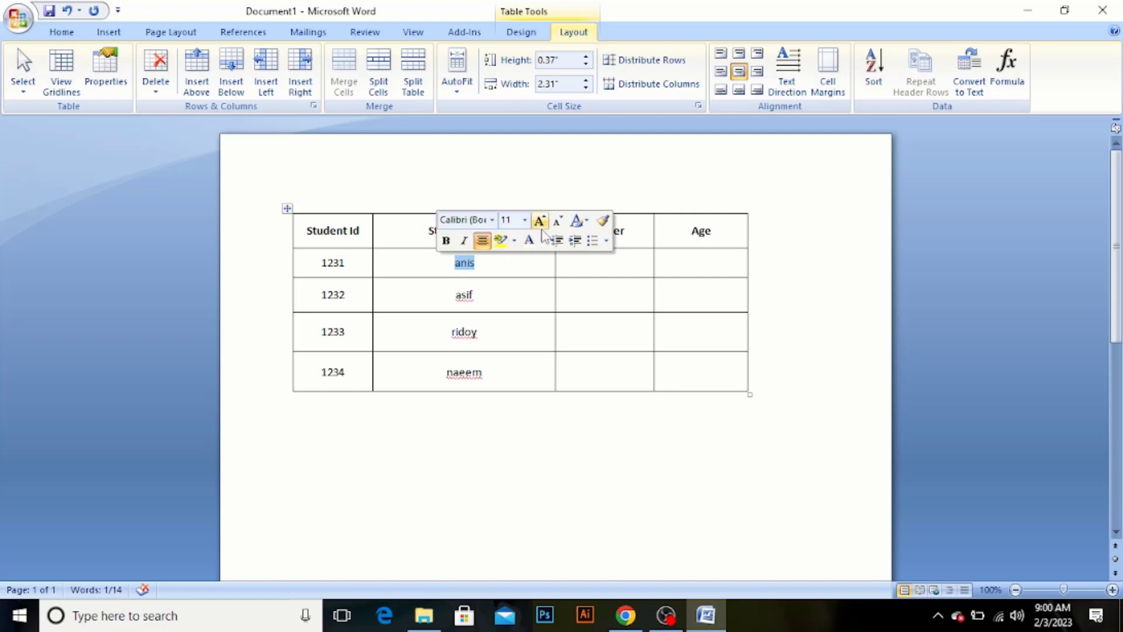
pyautogui.click(461, 263)
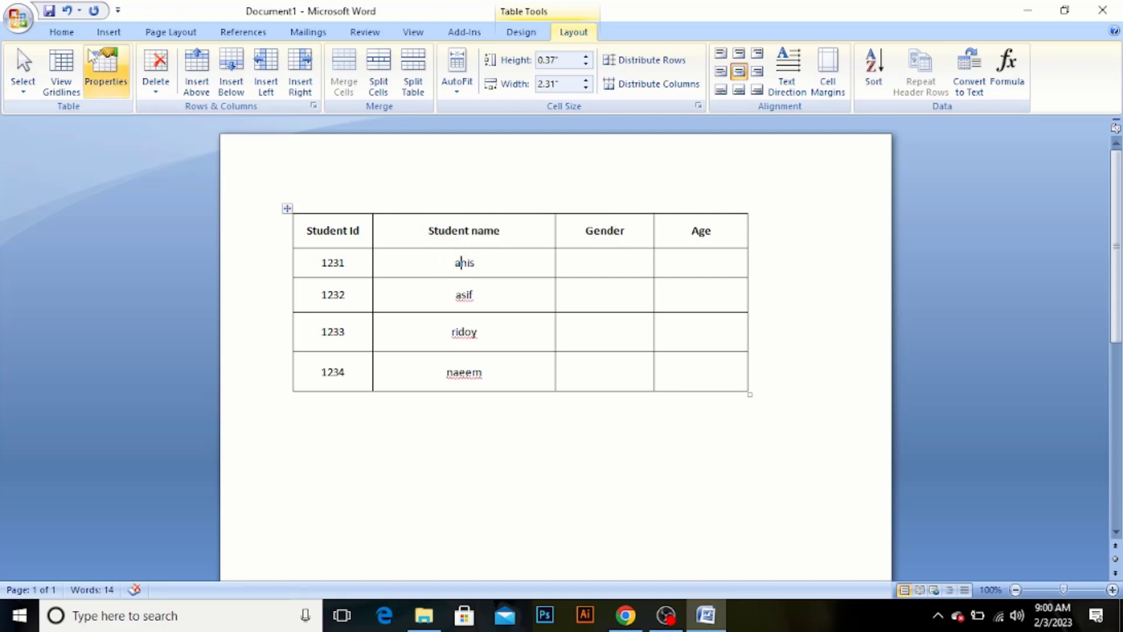
pyautogui.click(61, 32)
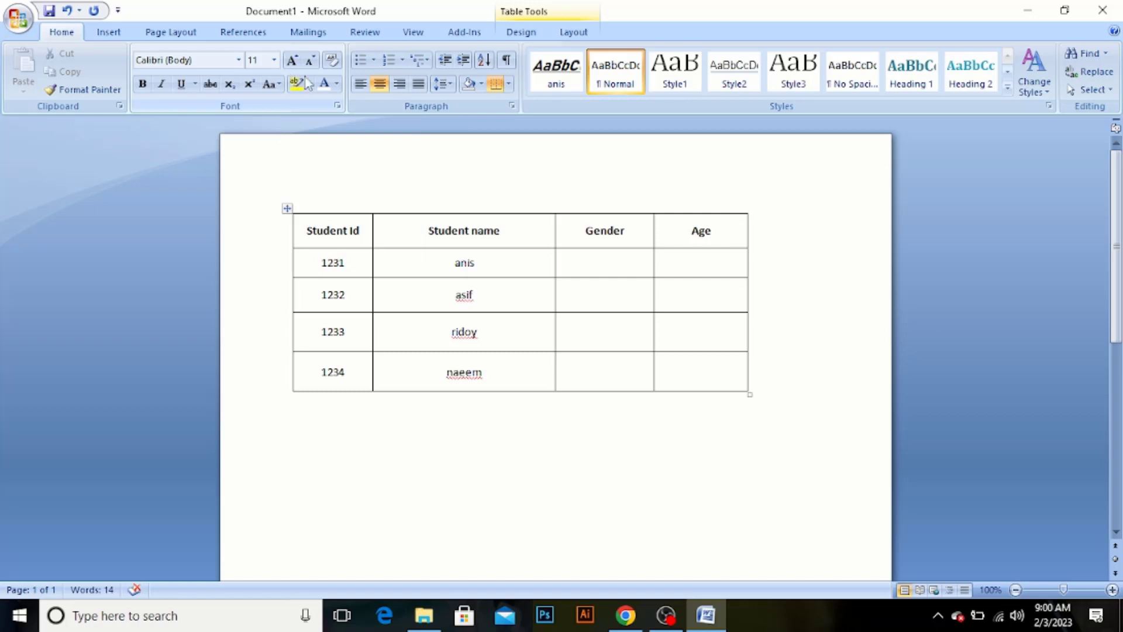
pyautogui.click(278, 85)
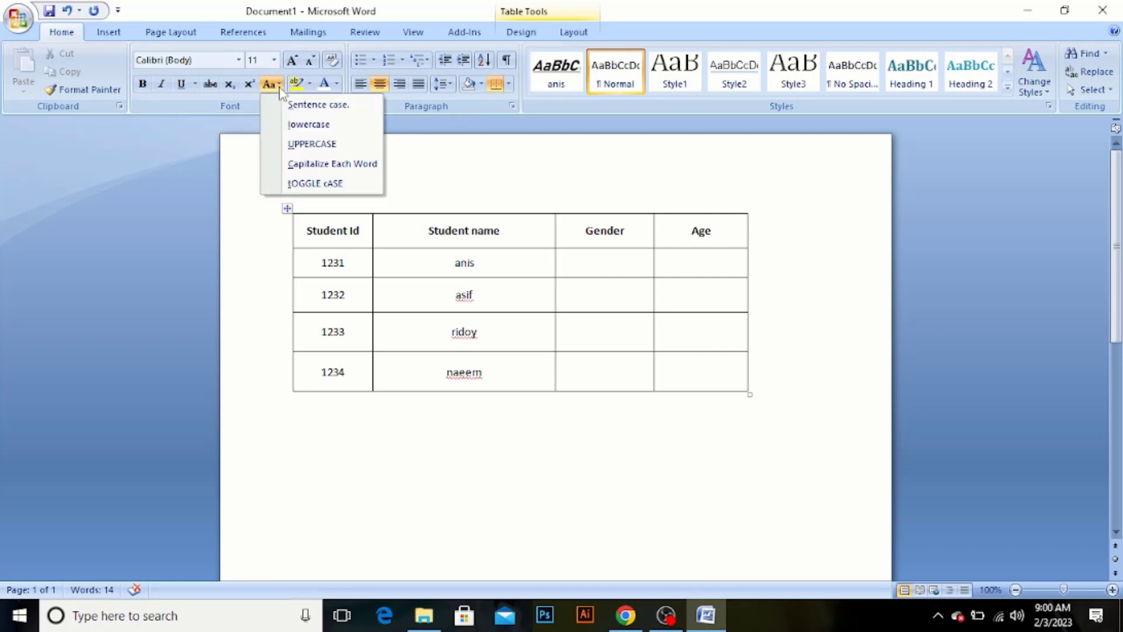
pyautogui.click(304, 165)
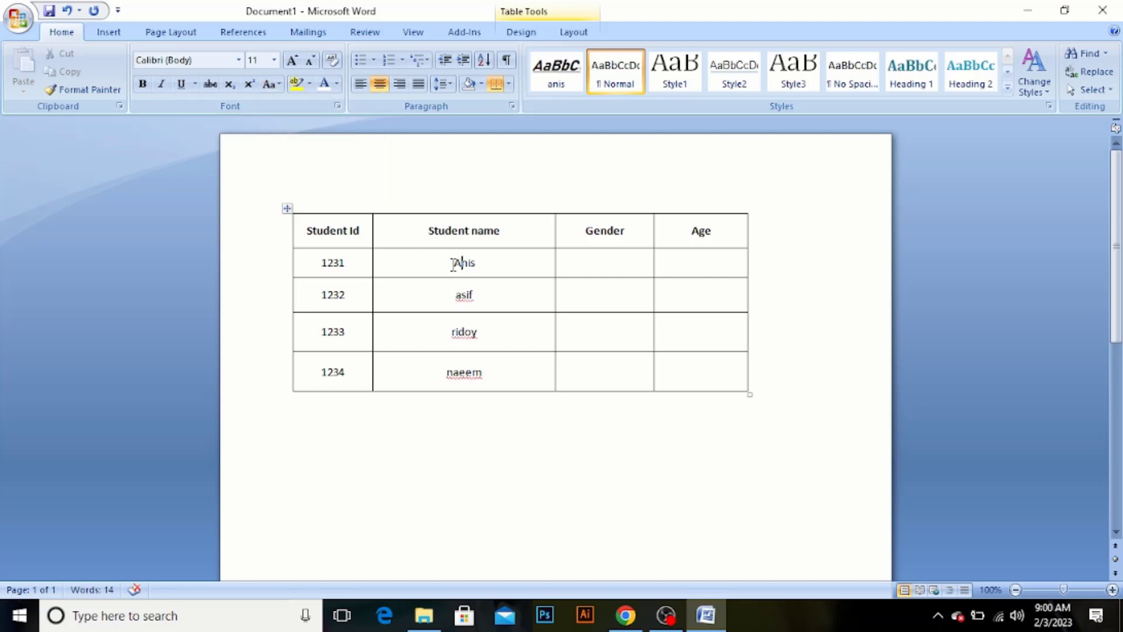
# Apply the Capitalize Each Word case to all four names in the Student name column
pyautogui.moveTo(453, 263); pyautogui.dragTo(470, 371)
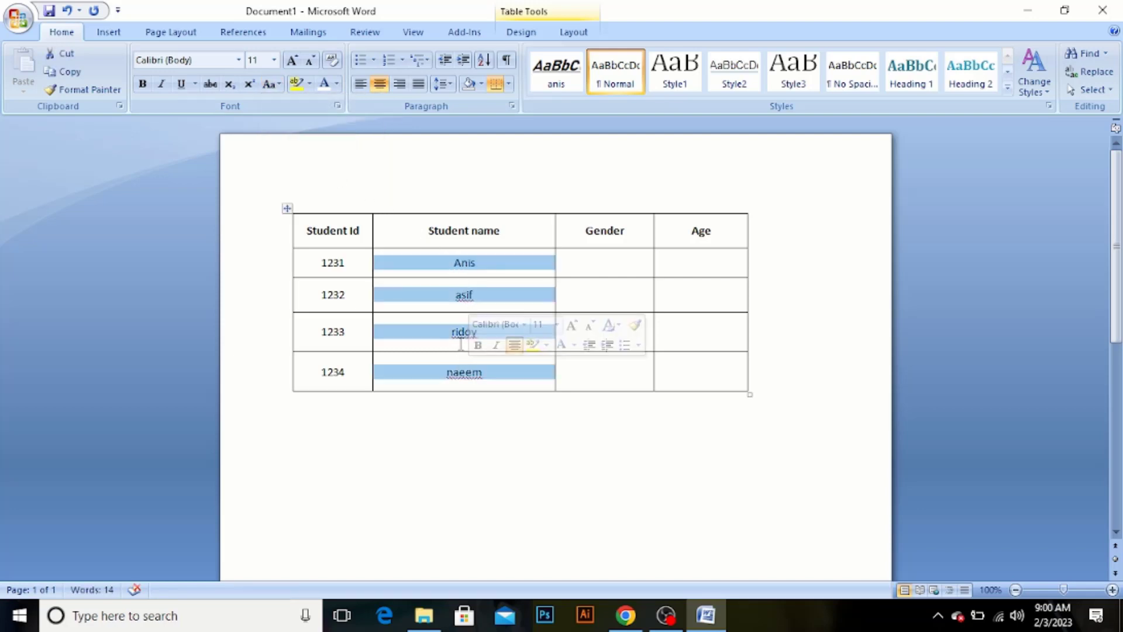
pyautogui.click(271, 83)
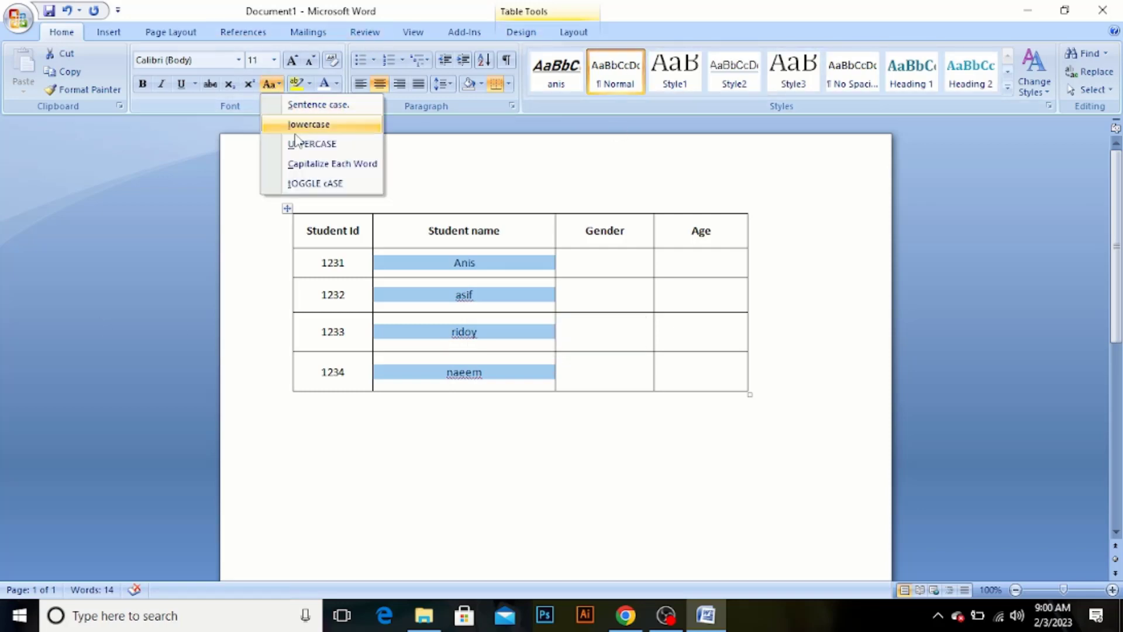
pyautogui.click(292, 164)
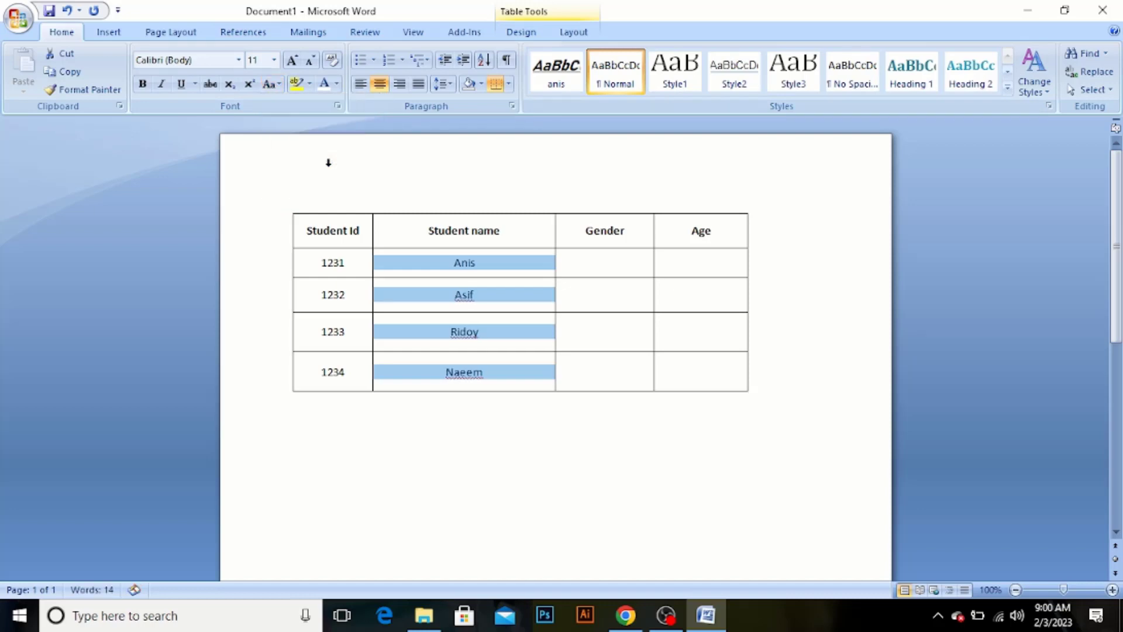
pyautogui.click(477, 182)
# Enter "Male" in the Gender cell of the first student's row
pyautogui.click(585, 262)
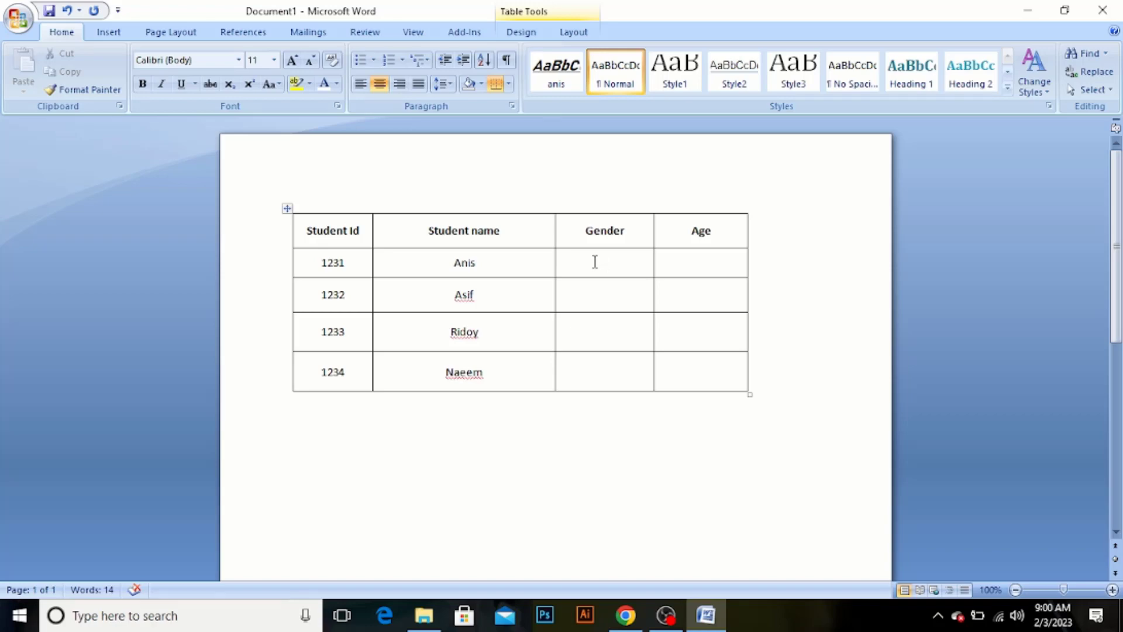
pyautogui.write('Male')
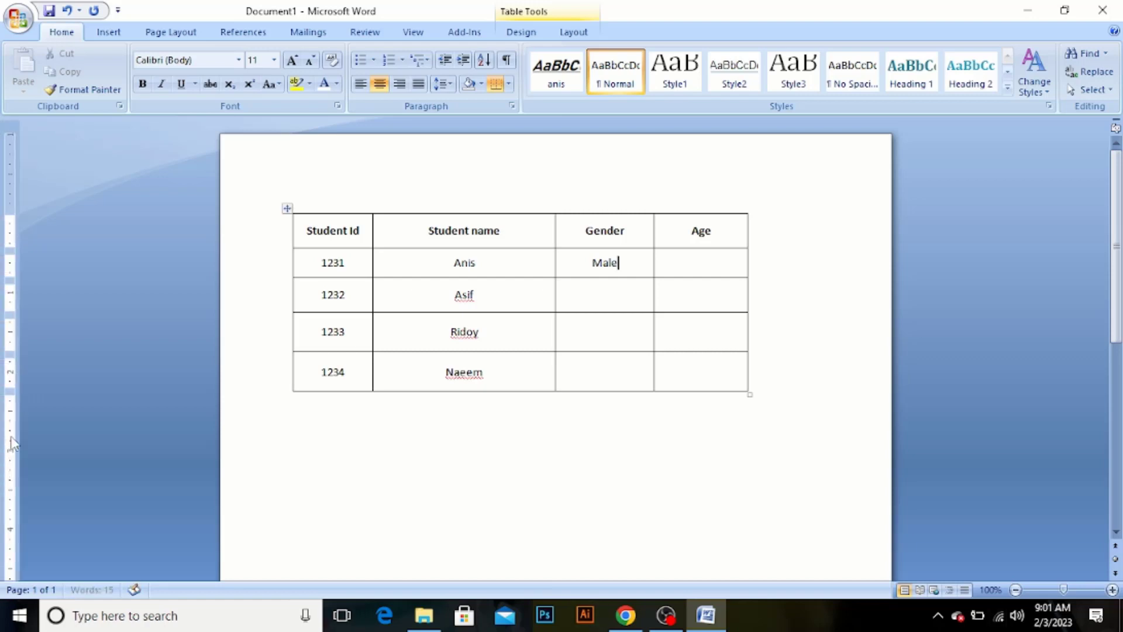
# Copy "Male" from the first student's Gender cell into the Gender cells of the second and third students
pyautogui.moveTo(626, 264); pyautogui.dragTo(584, 262)
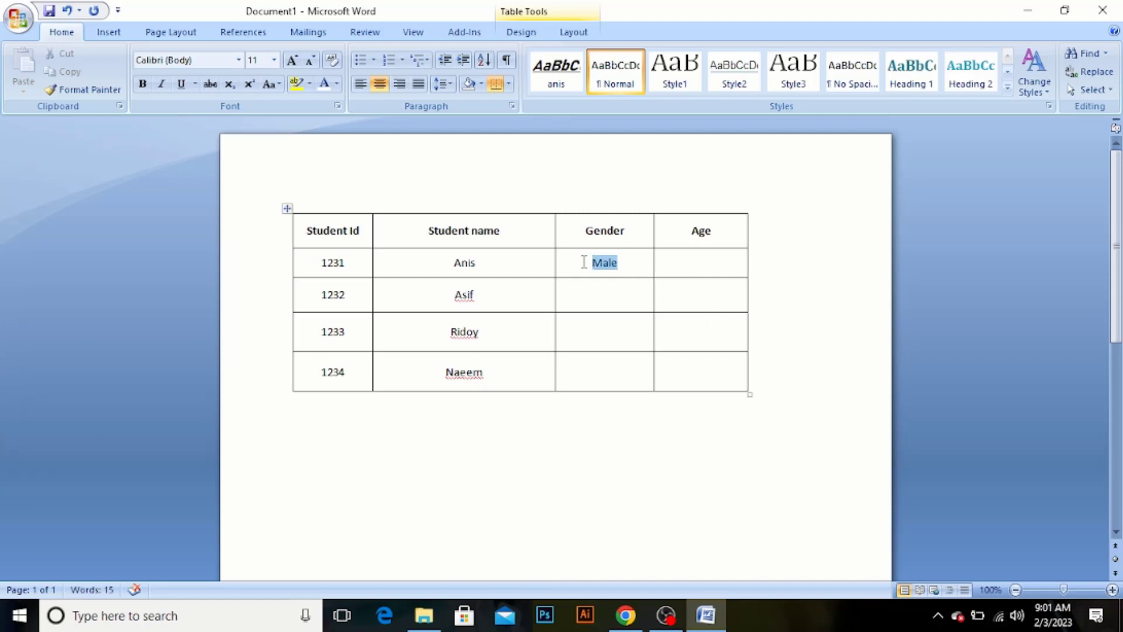
pyautogui.hotkey('ctrl', 'c')
pyautogui.click(606, 293)
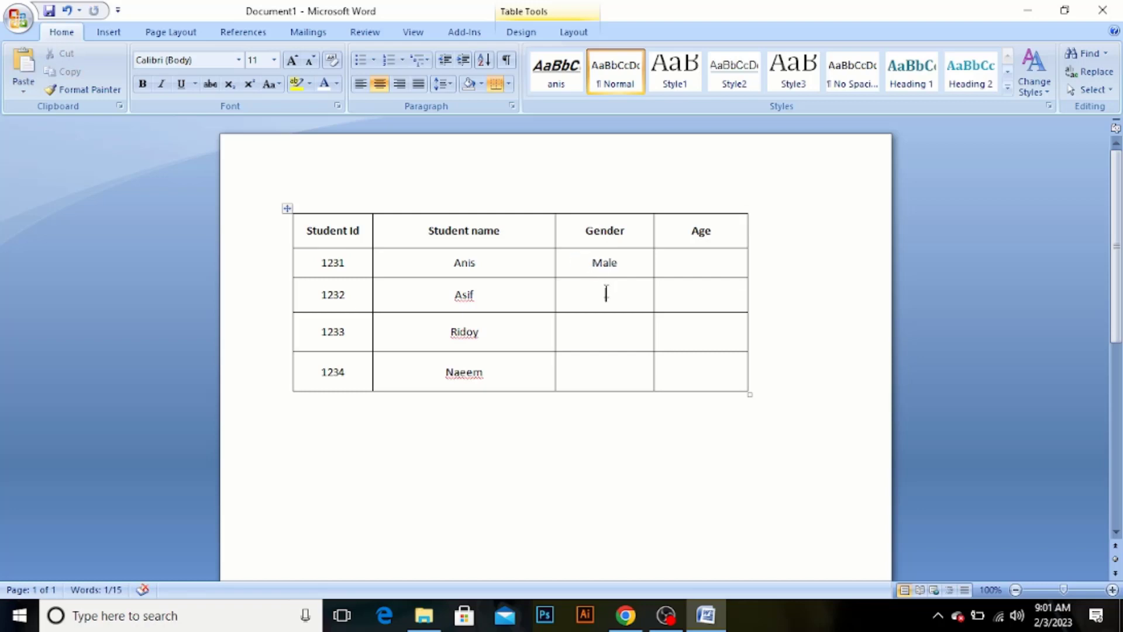
pyautogui.hotkey('ctrl', 'v')
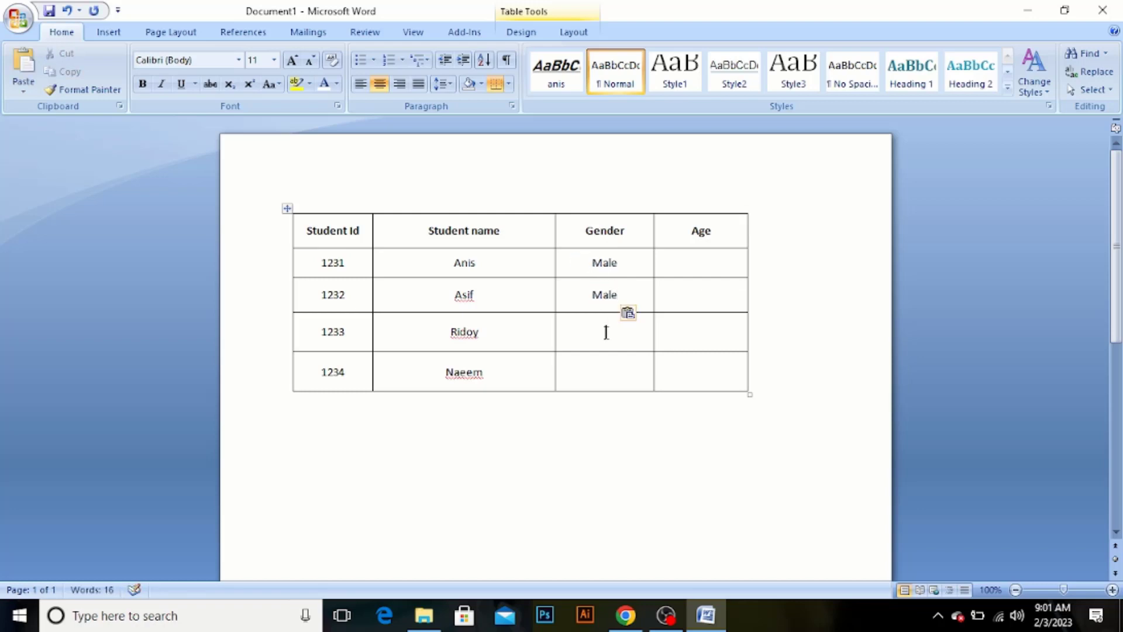
pyautogui.click(606, 332)
pyautogui.hotkey('ctrl', 'v')
# Append "a" to the fourth student's name and enter "Female" in that row's Gender cell
pyautogui.write('a')
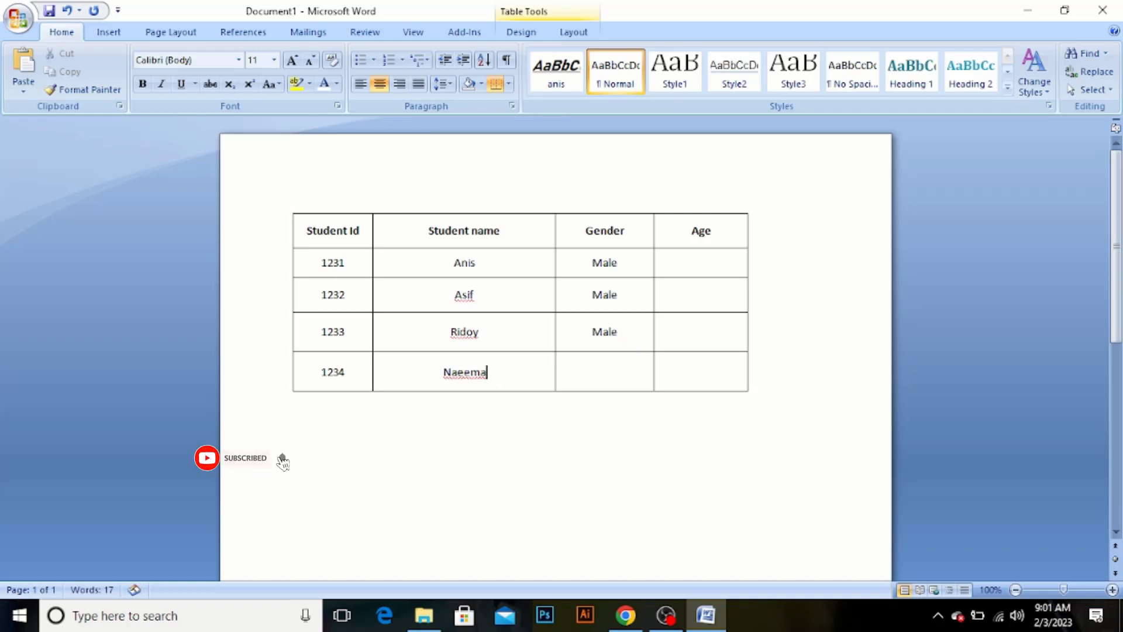
pyautogui.click(597, 369)
pyautogui.write('Fe')
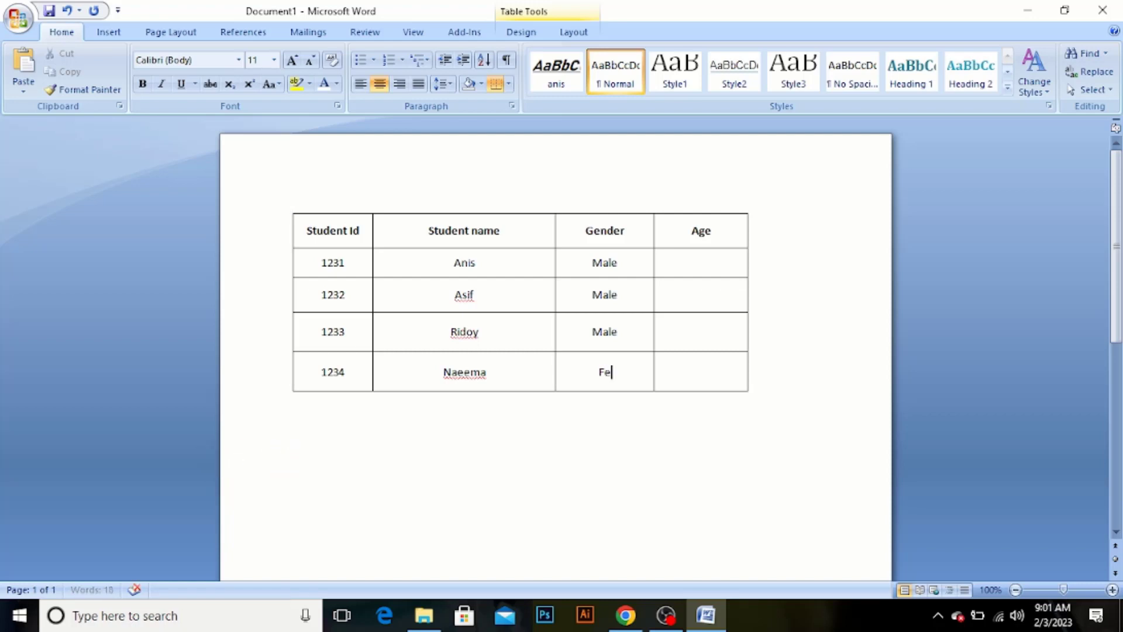
pyautogui.hotkey('ctrl', 'v')
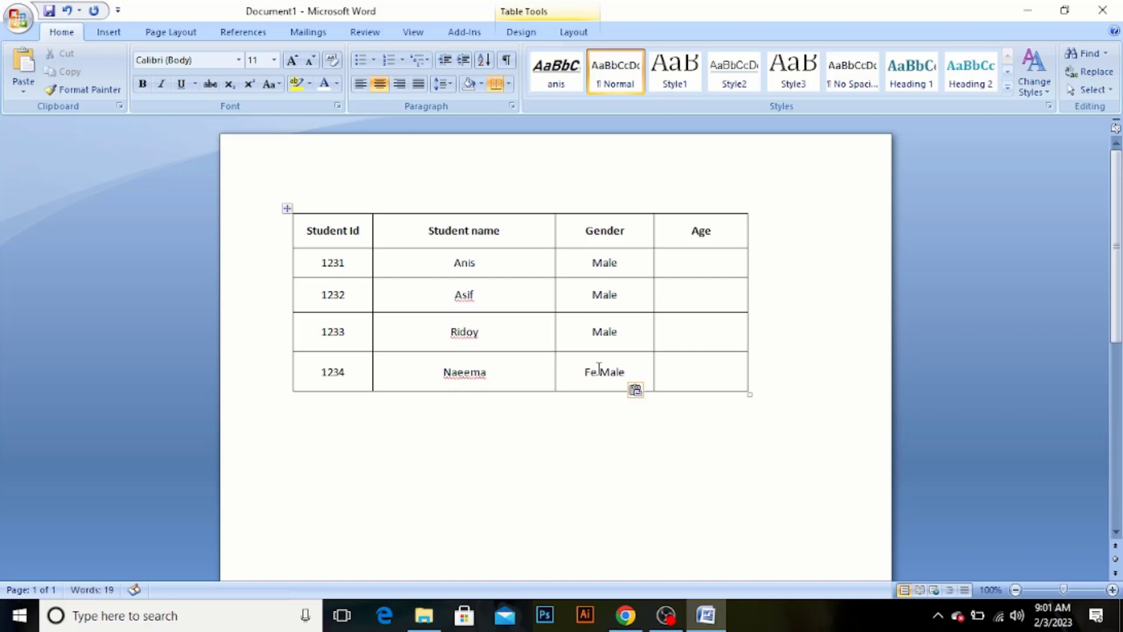
pyautogui.press('BackSpace')
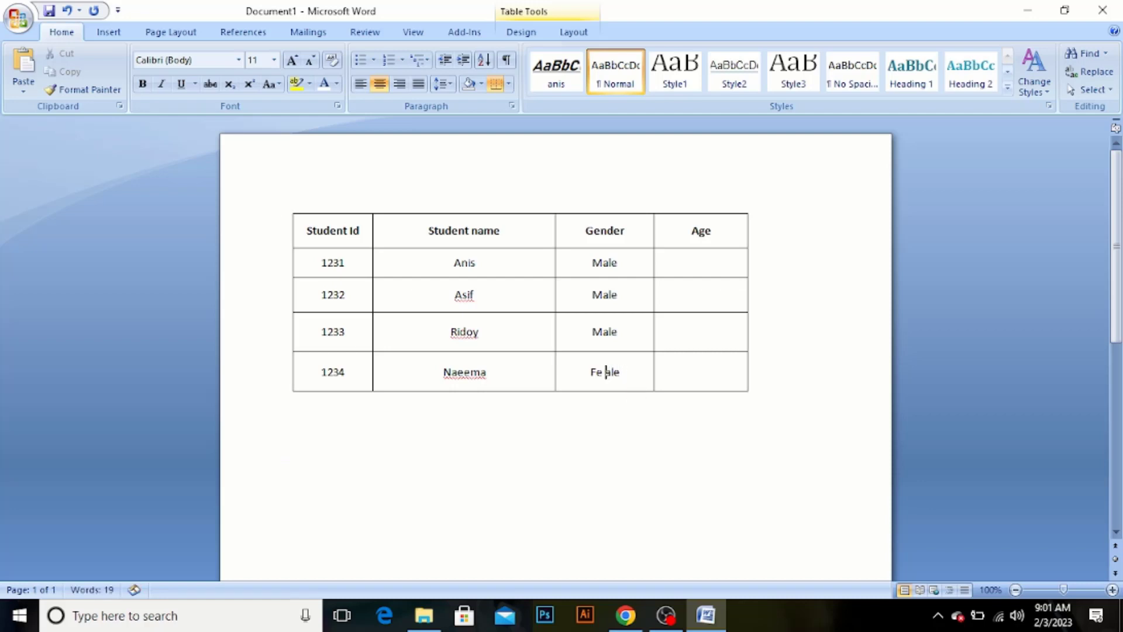
pyautogui.write('m')
pyautogui.click(601, 372)
pyautogui.press('BackSpace')
# Fill the Age column for the four students with 17, 18, 17 and 19
pyautogui.click(685, 262)
pyautogui.write('17')
pyautogui.click(699, 293)
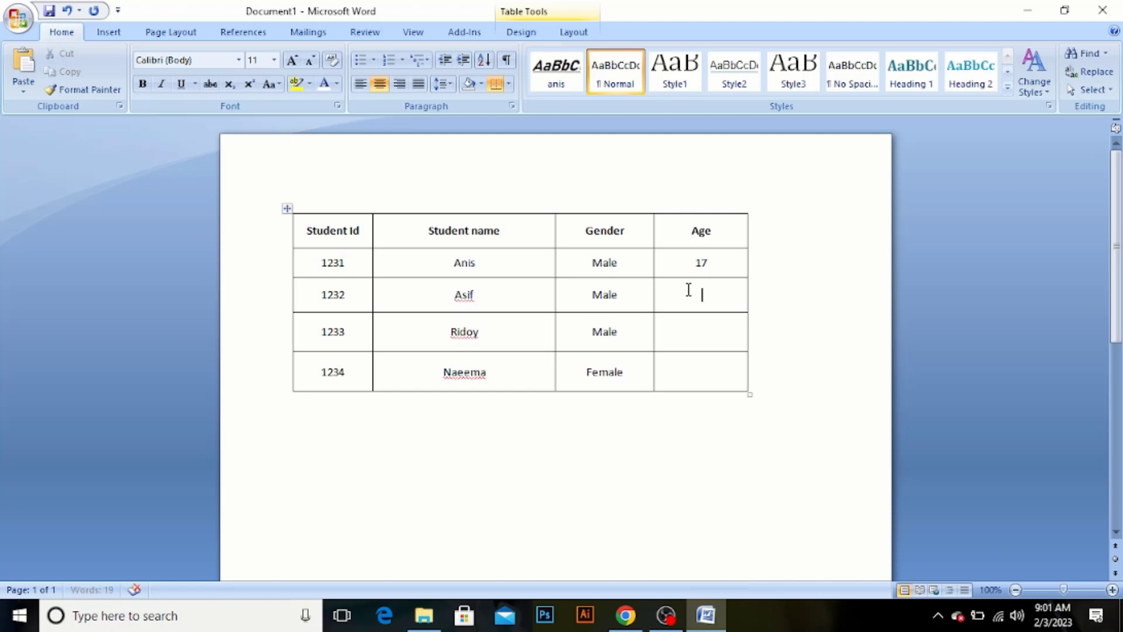
pyautogui.write('18')
pyautogui.click(692, 335)
pyautogui.write('17')
pyautogui.click(695, 376)
pyautogui.write('19')
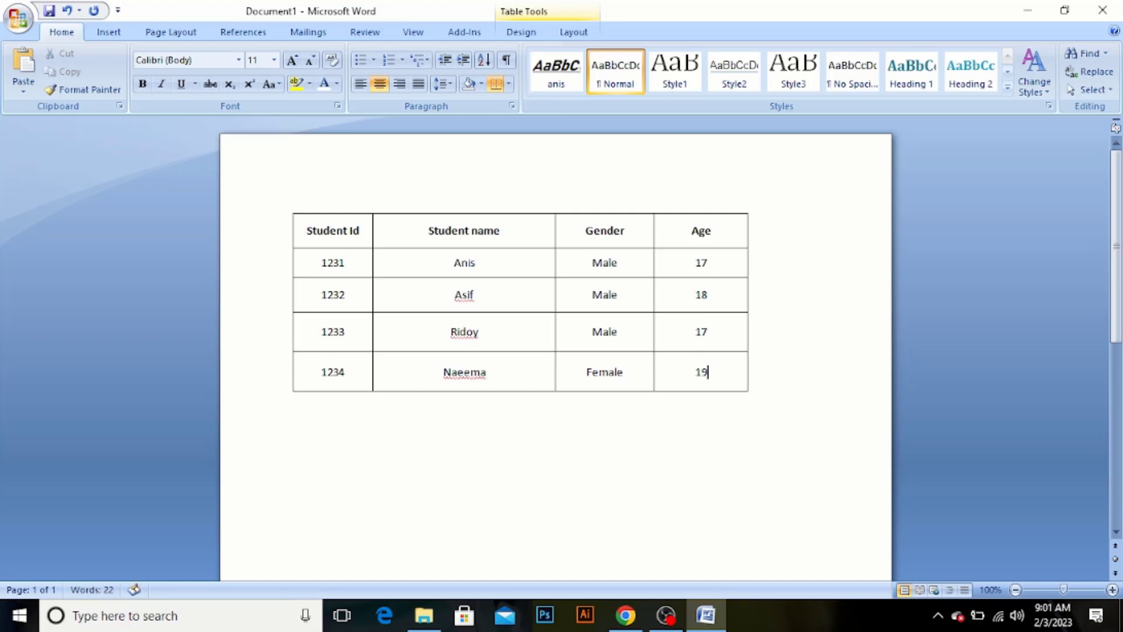
# Italicize the headings in the table's first row
pyautogui.click(248, 195)
pyautogui.click(279, 161)
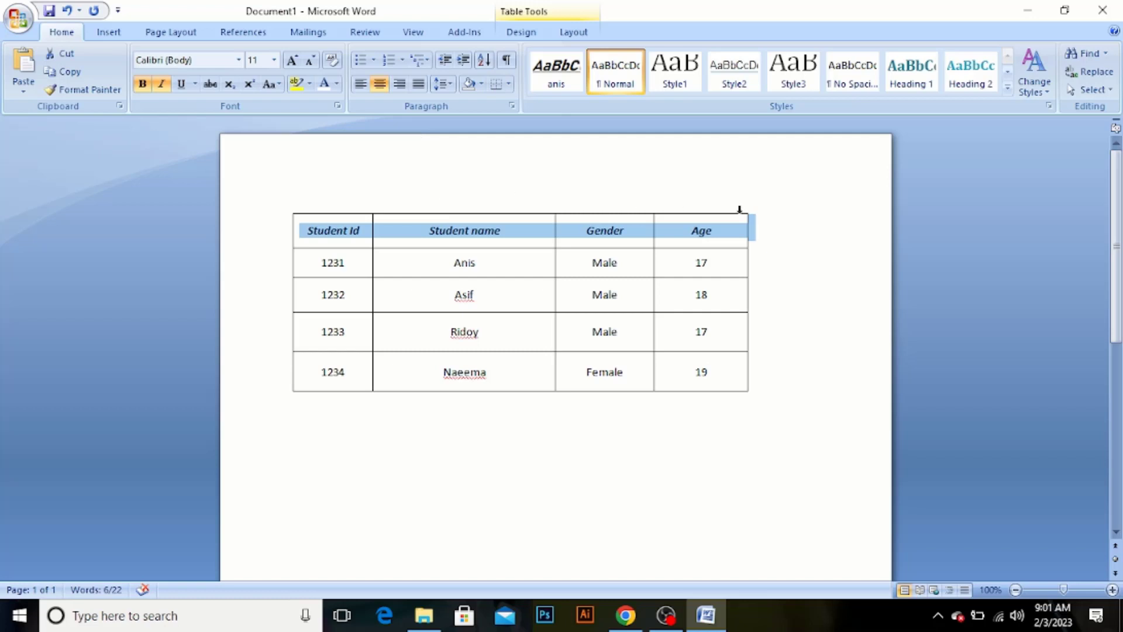
pyautogui.click(790, 218)
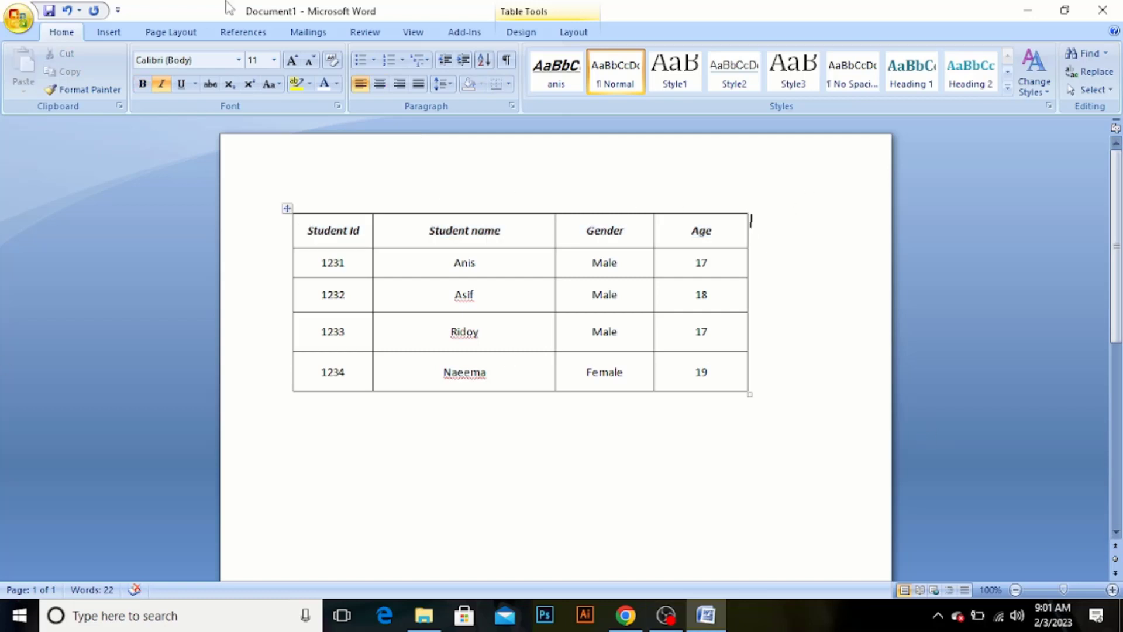
# Delete the entire student table from the document
pyautogui.click(566, 34)
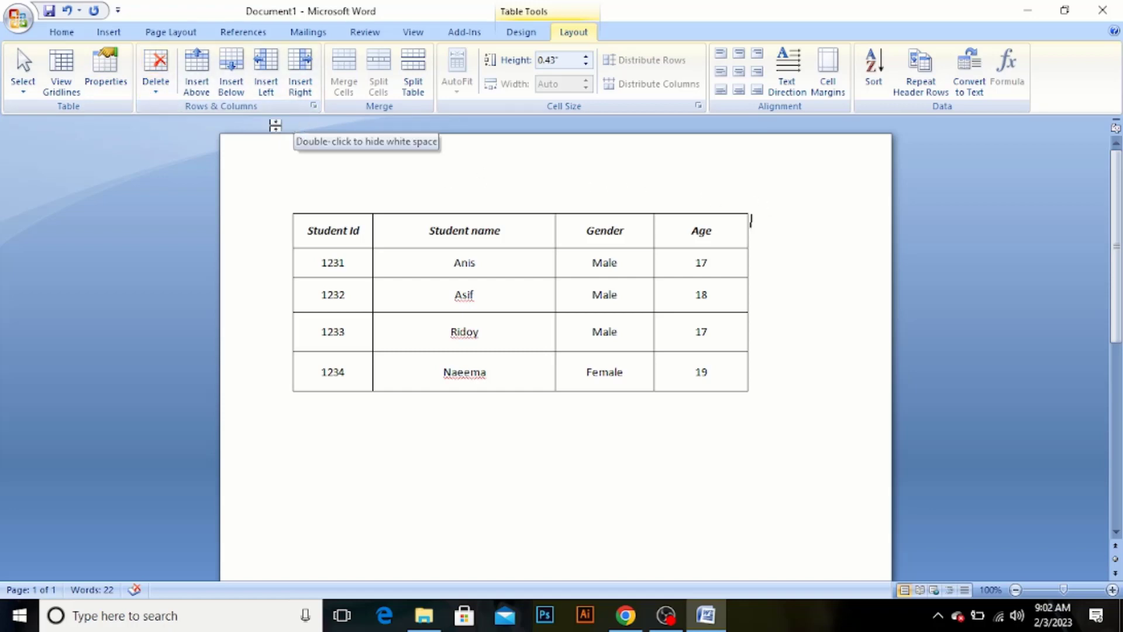
pyautogui.click(156, 92)
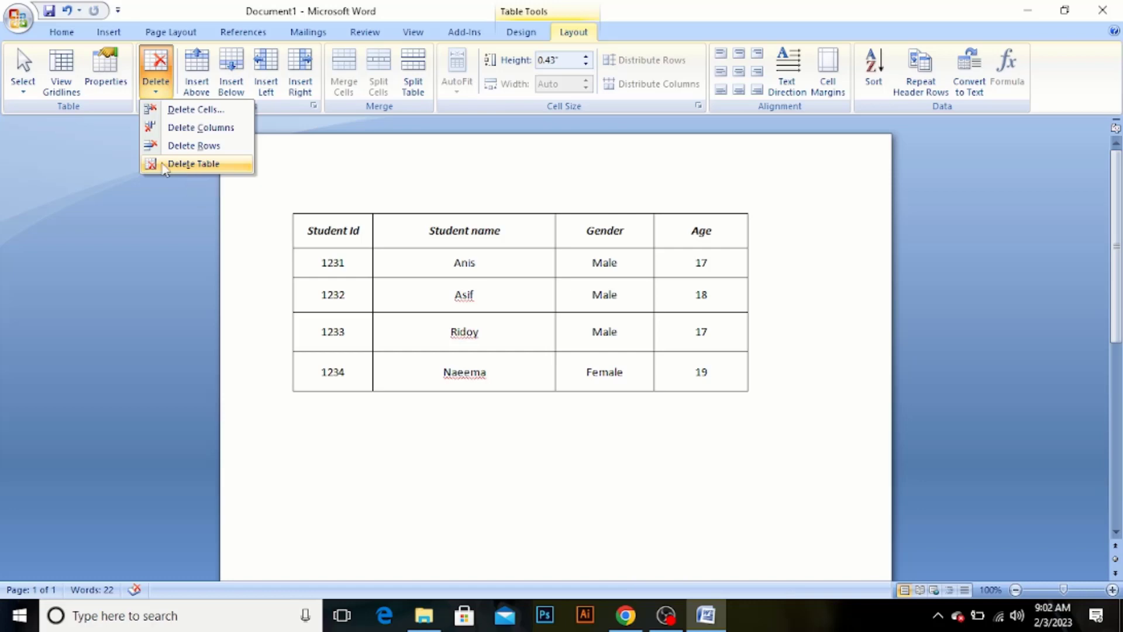
pyautogui.click(164, 168)
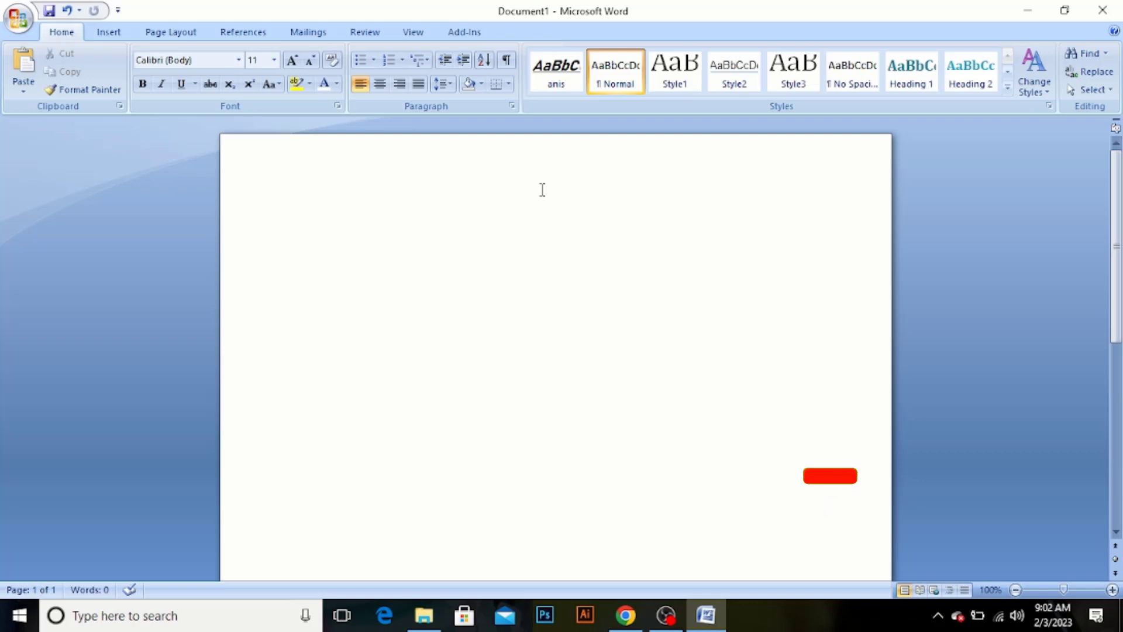
# Undo the table deletion and place the cursor below the table with nothing selected
pyautogui.hotkey('ctrl', 'z')
pyautogui.click(526, 187)
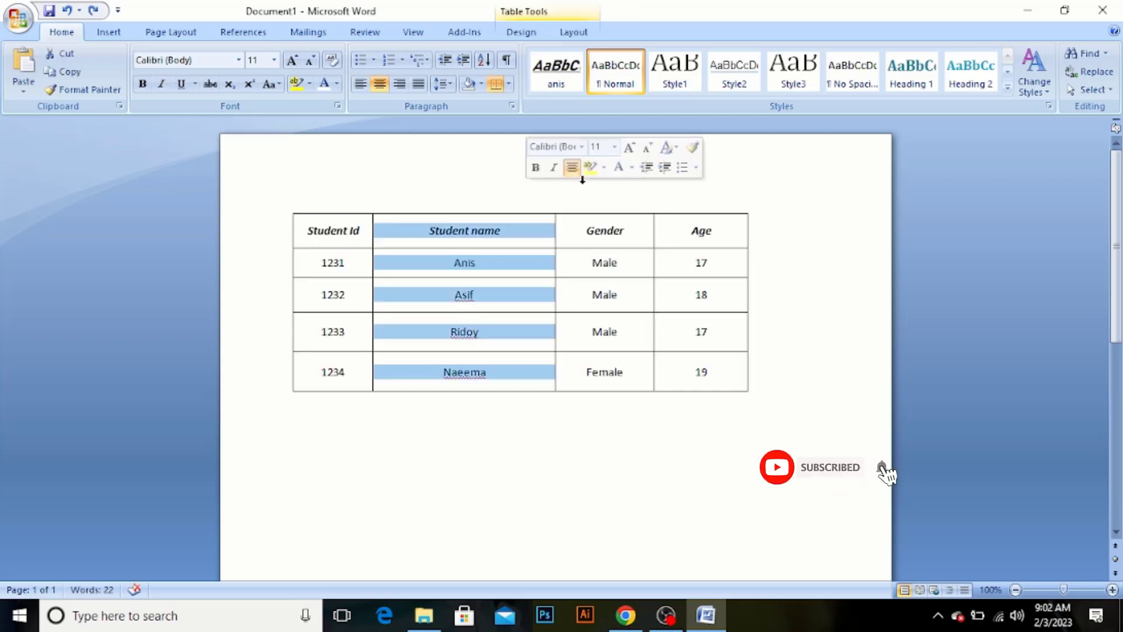
pyautogui.click(760, 188)
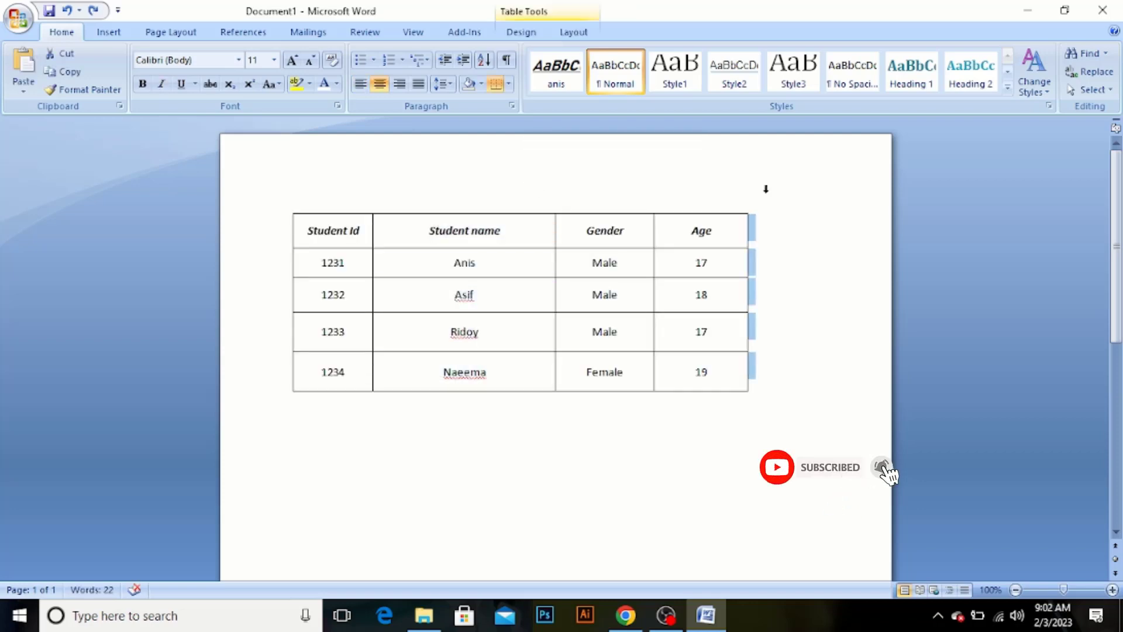
pyautogui.click(537, 409)
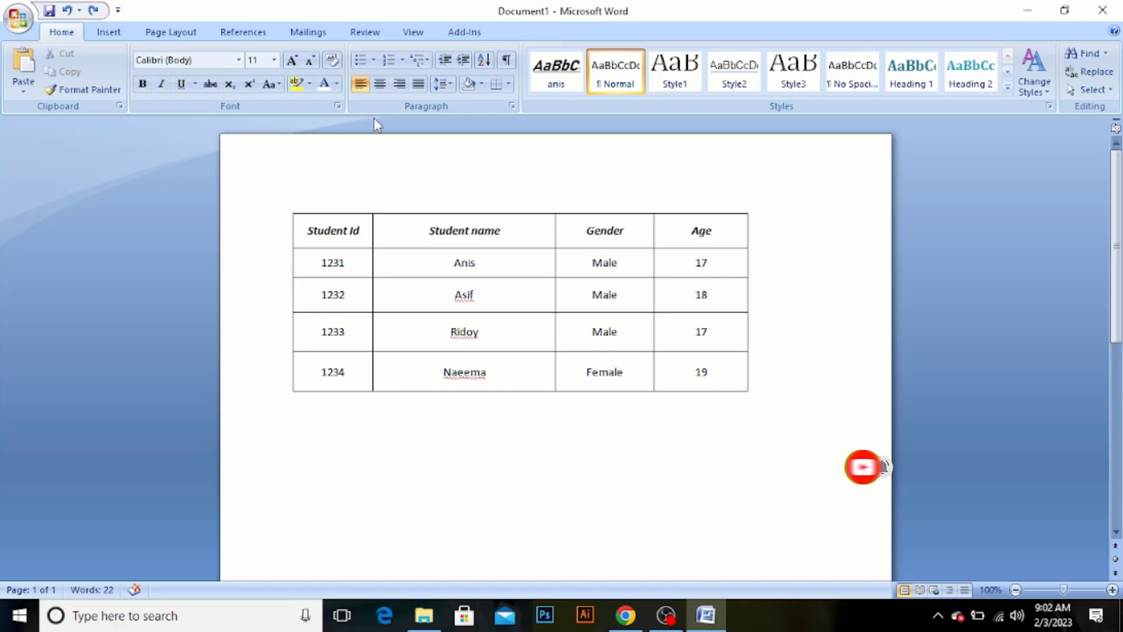
# Minimize the document window to show the desktop
pyautogui.click(110, 32)
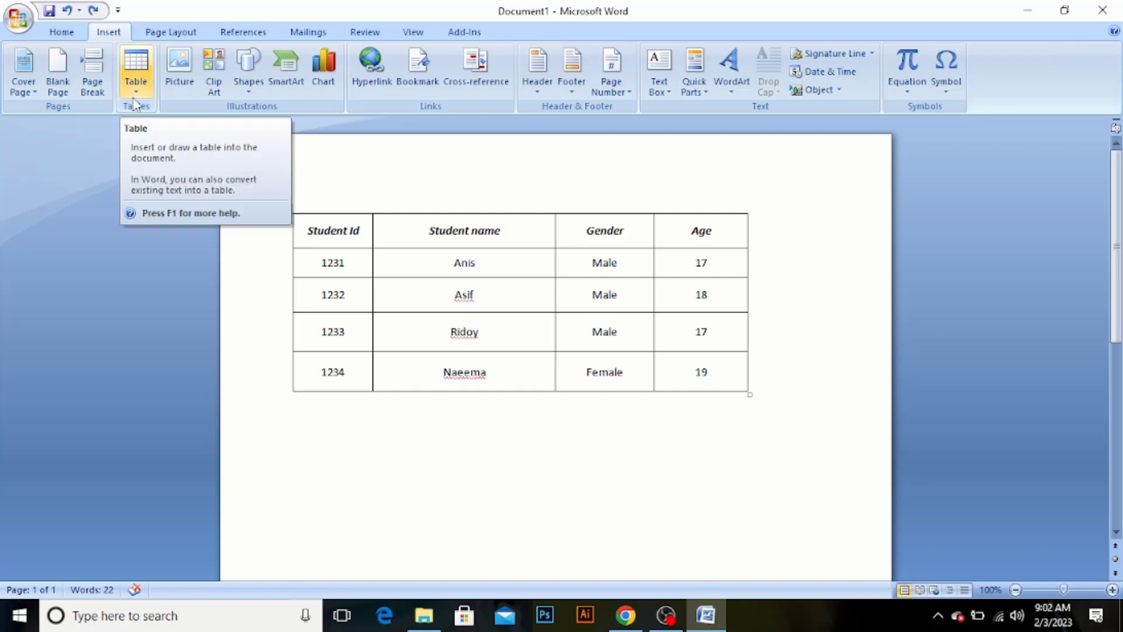
pyautogui.click(722, 174)
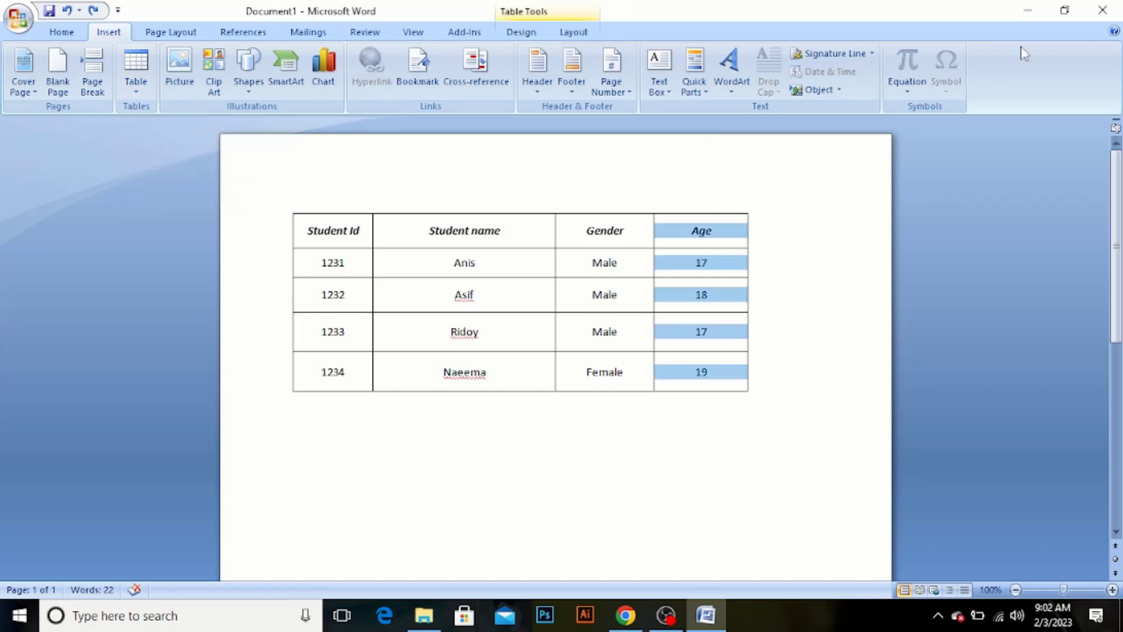
pyautogui.click(1027, 13)
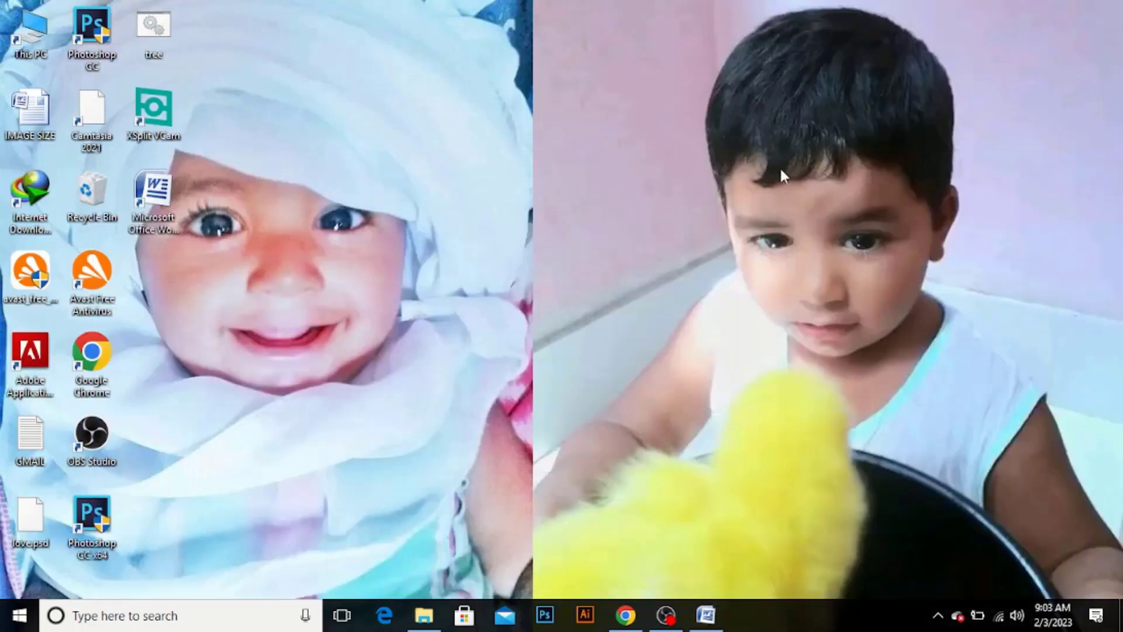